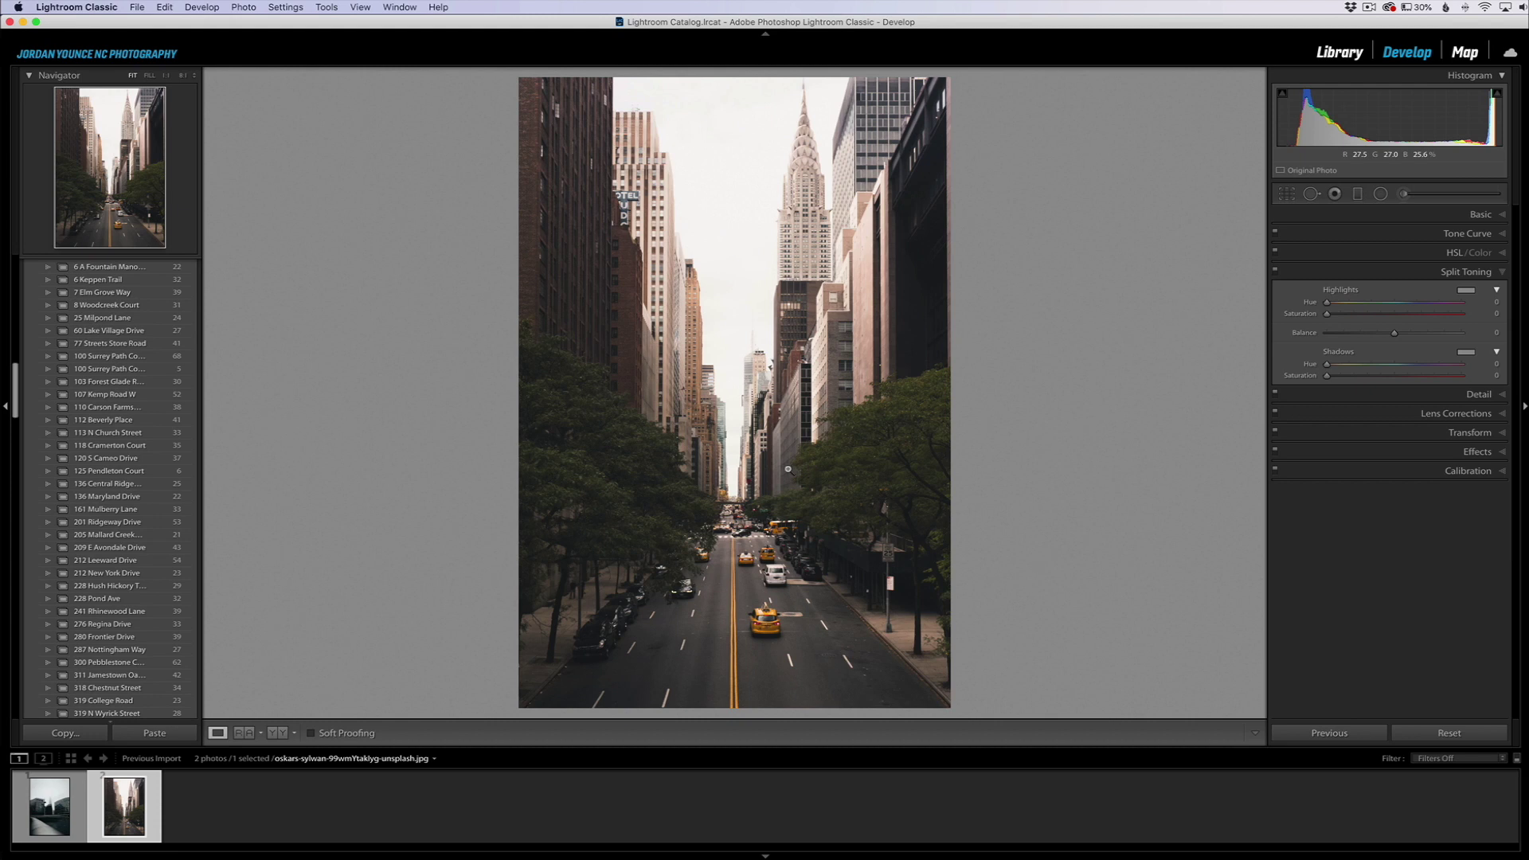
# Set up a reference view comparing the active taxi street photo with the foggy glass-building photo as the reference
pyautogui.click(45, 819)
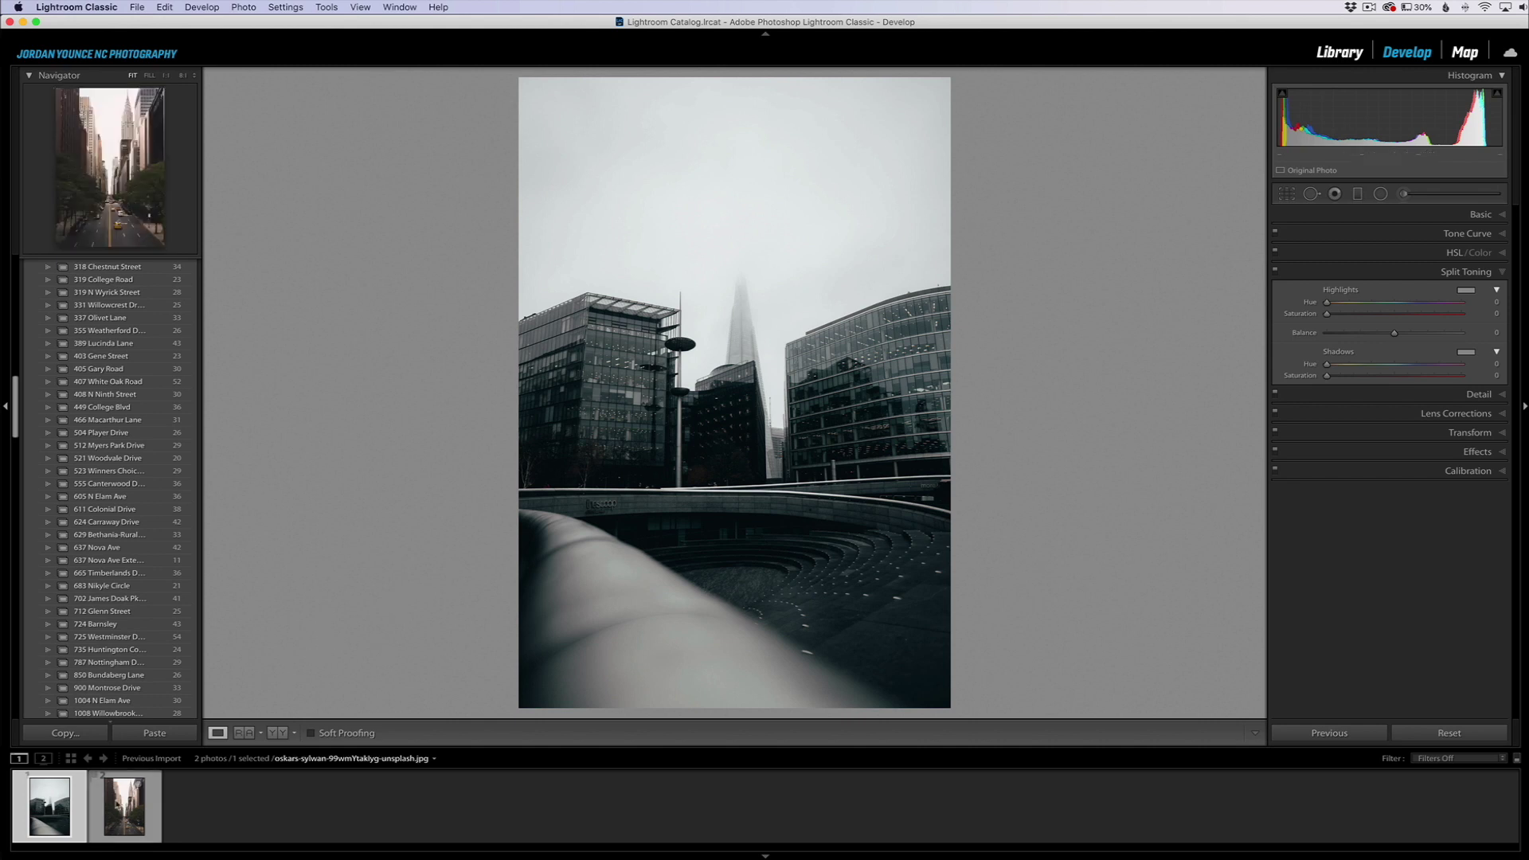
pyautogui.click(121, 805)
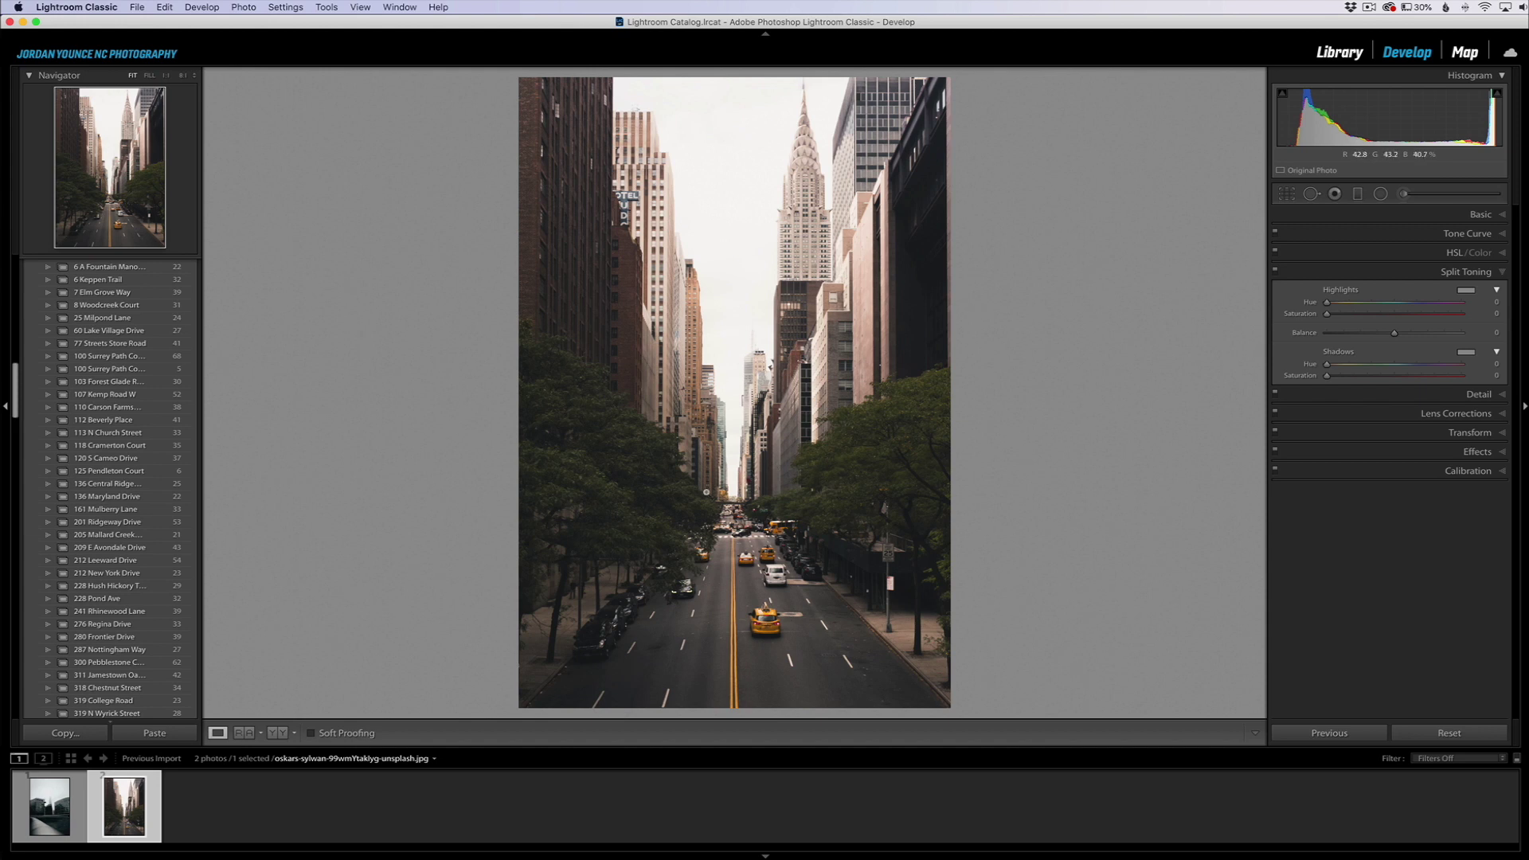
pyautogui.click(245, 733)
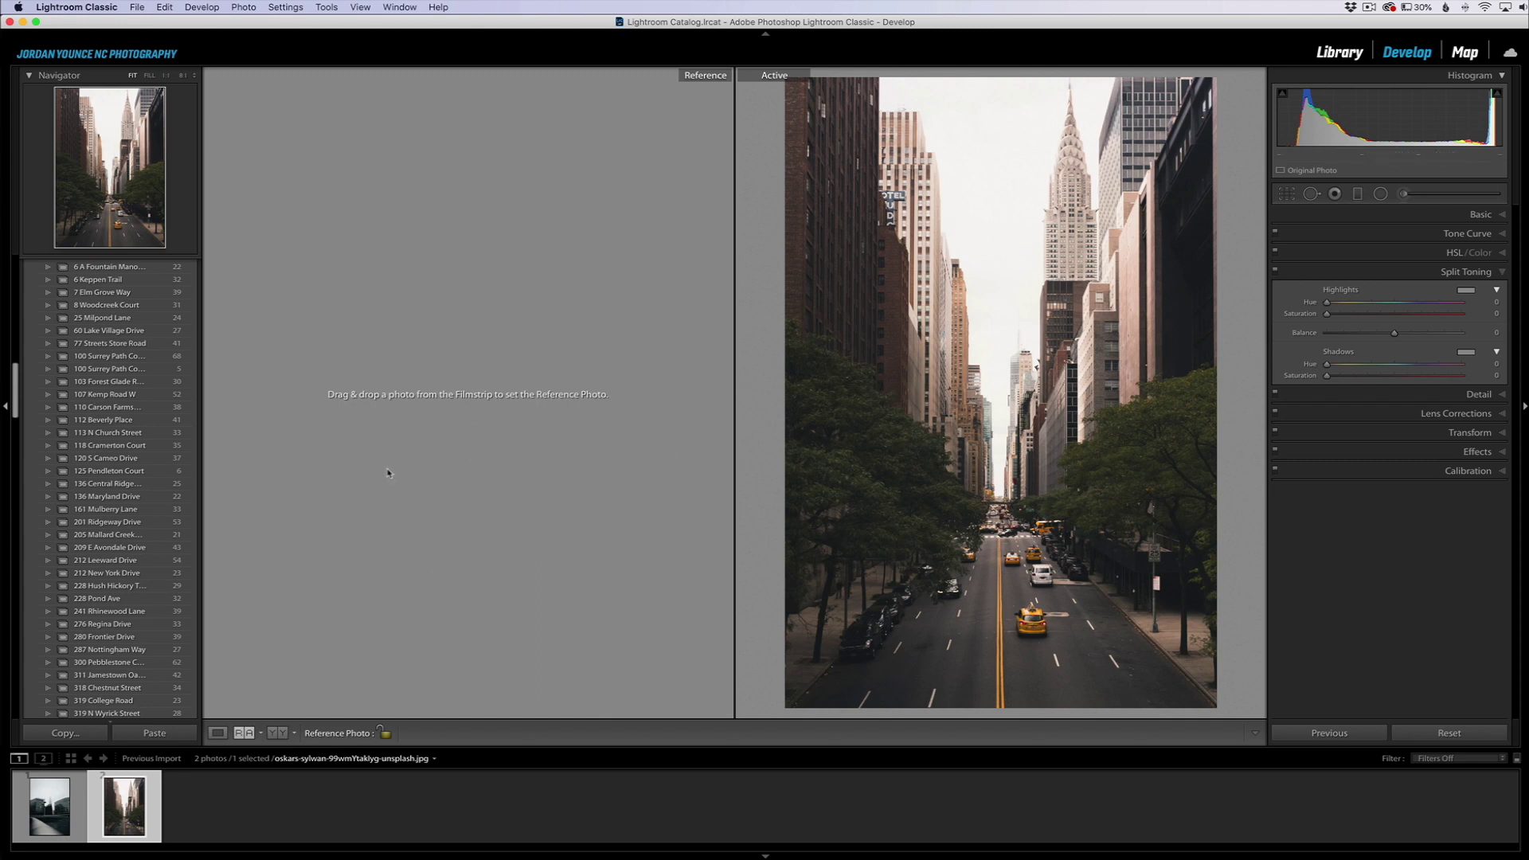
pyautogui.click(52, 810)
pyautogui.moveTo(52, 811); pyautogui.dragTo(435, 500)
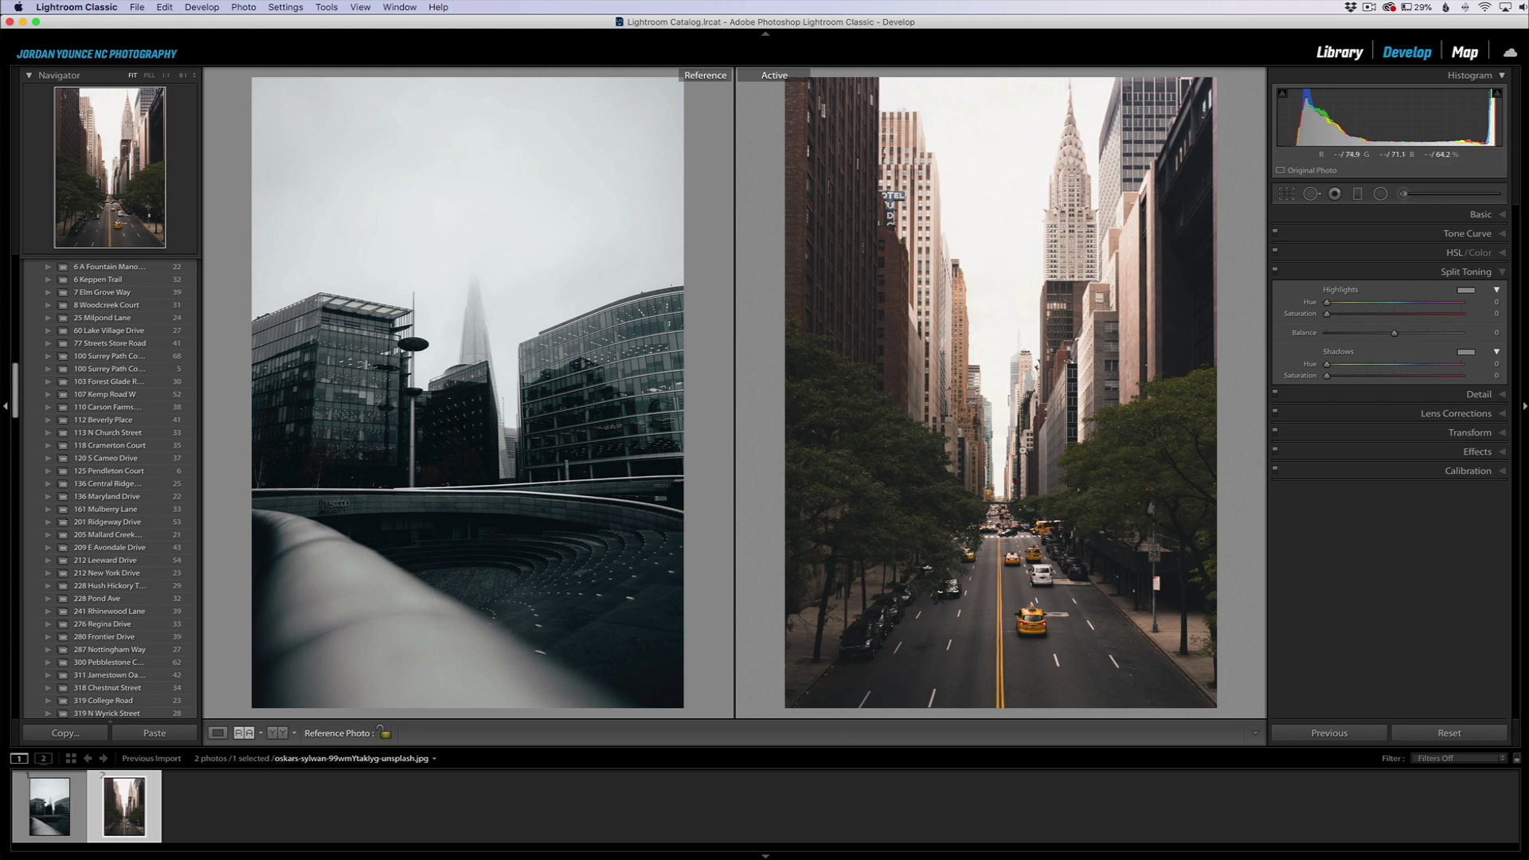
# Convert the street photo to black and white with contrast +34 and dehaze +17
pyautogui.click(1480, 215)
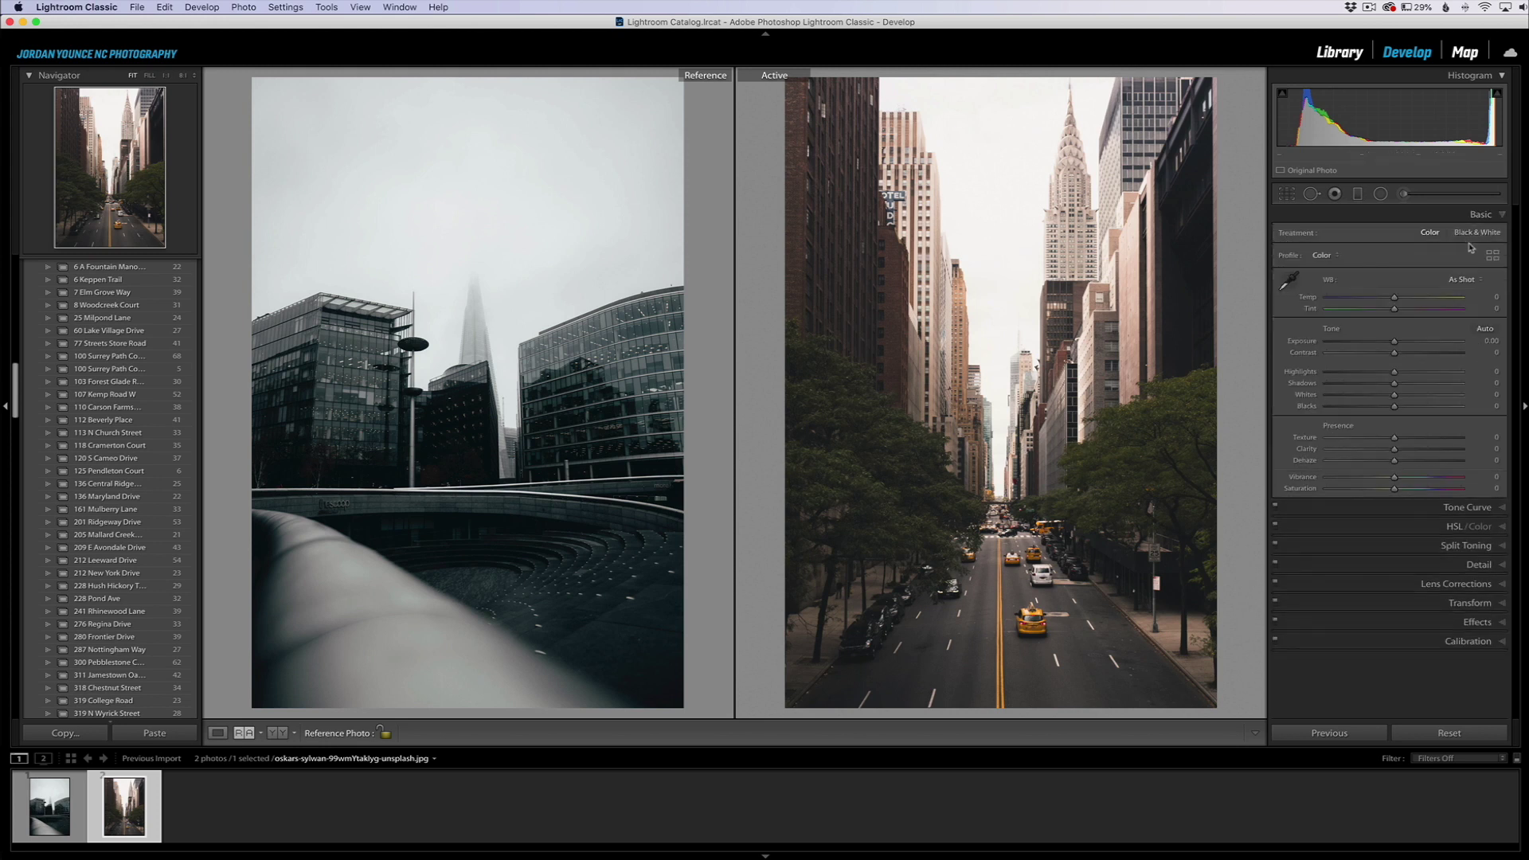
pyautogui.click(1473, 233)
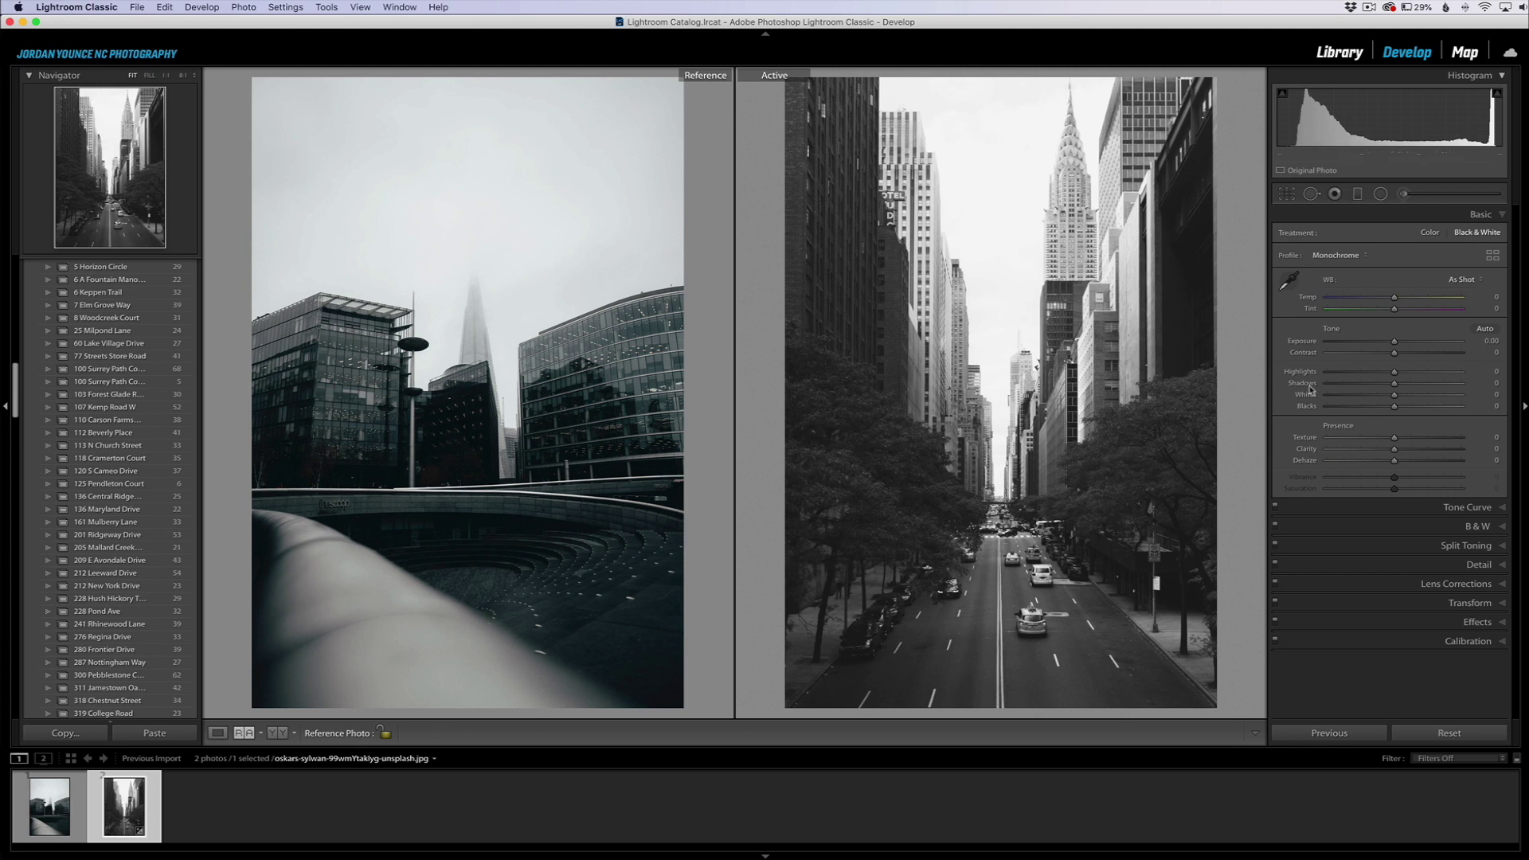
pyautogui.moveTo(1393, 353)
pyautogui.mouseDown()
pyautogui.moveTo(1426, 358)
pyautogui.moveTo(1413, 363)
pyautogui.mouseUp()
pyautogui.moveTo(1394, 461); pyautogui.dragTo(1406, 464)
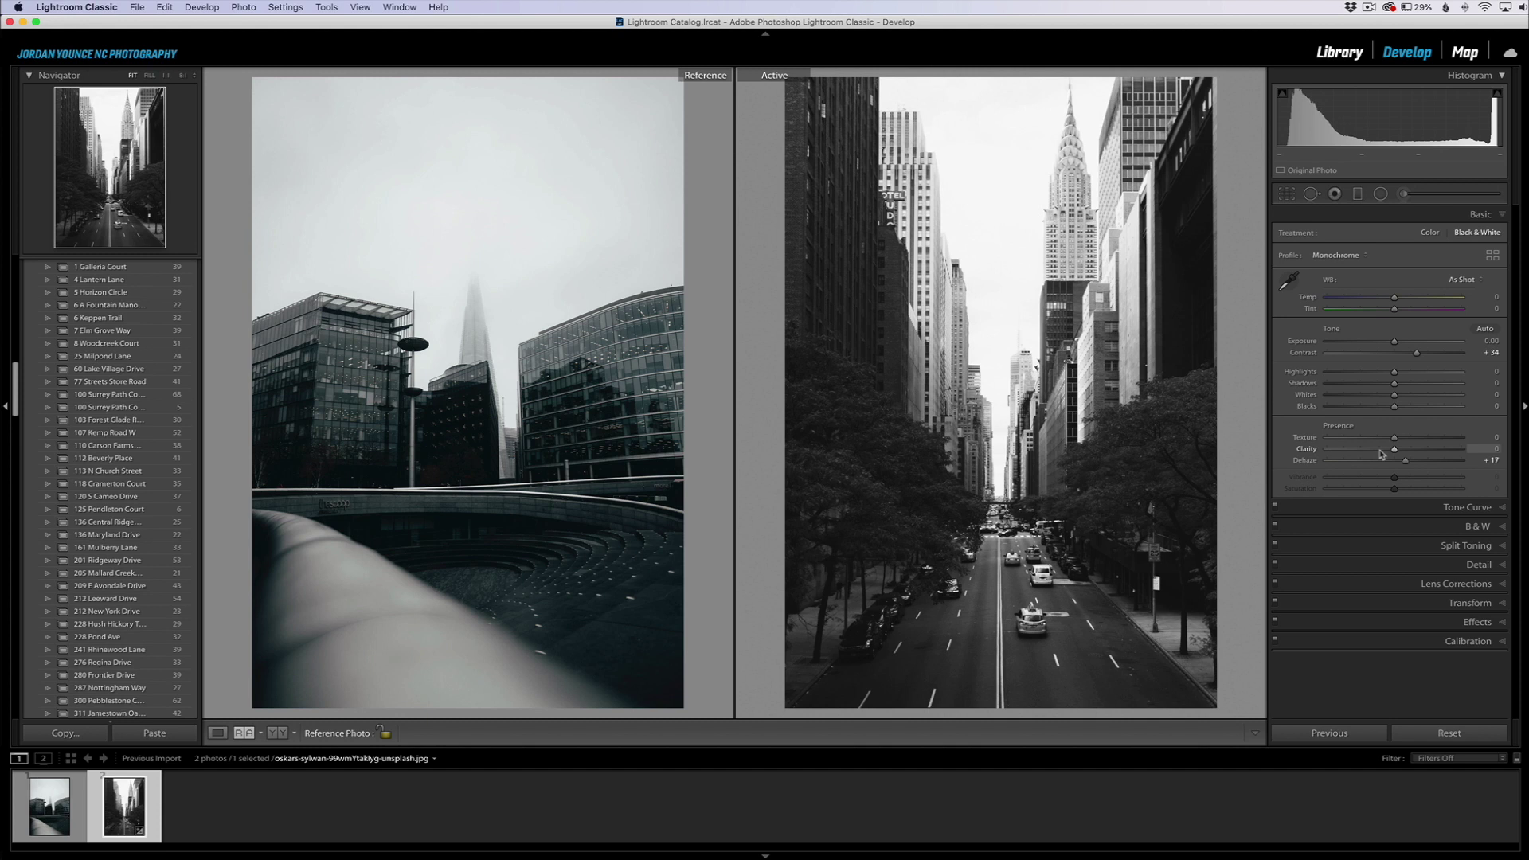
# Split-tone the street photo with shadows at hue 209, saturation 14 and highlights at hue 41, saturation 5
pyautogui.click(1448, 544)
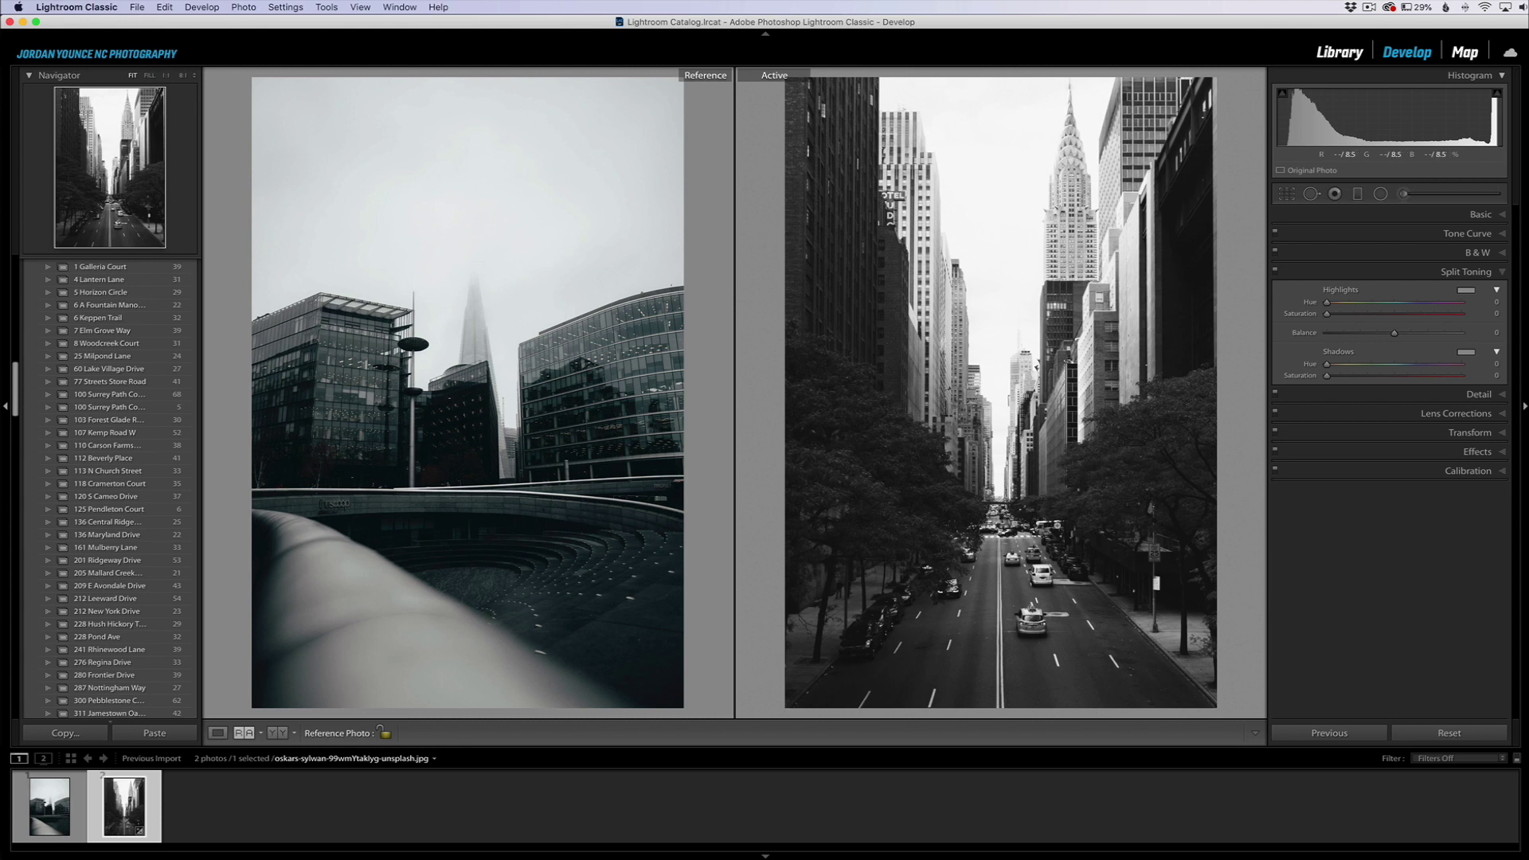
pyautogui.moveTo(1327, 364)
pyautogui.mouseDown()
pyautogui.moveTo(1404, 367)
pyautogui.moveTo(1345, 379)
pyautogui.mouseUp()
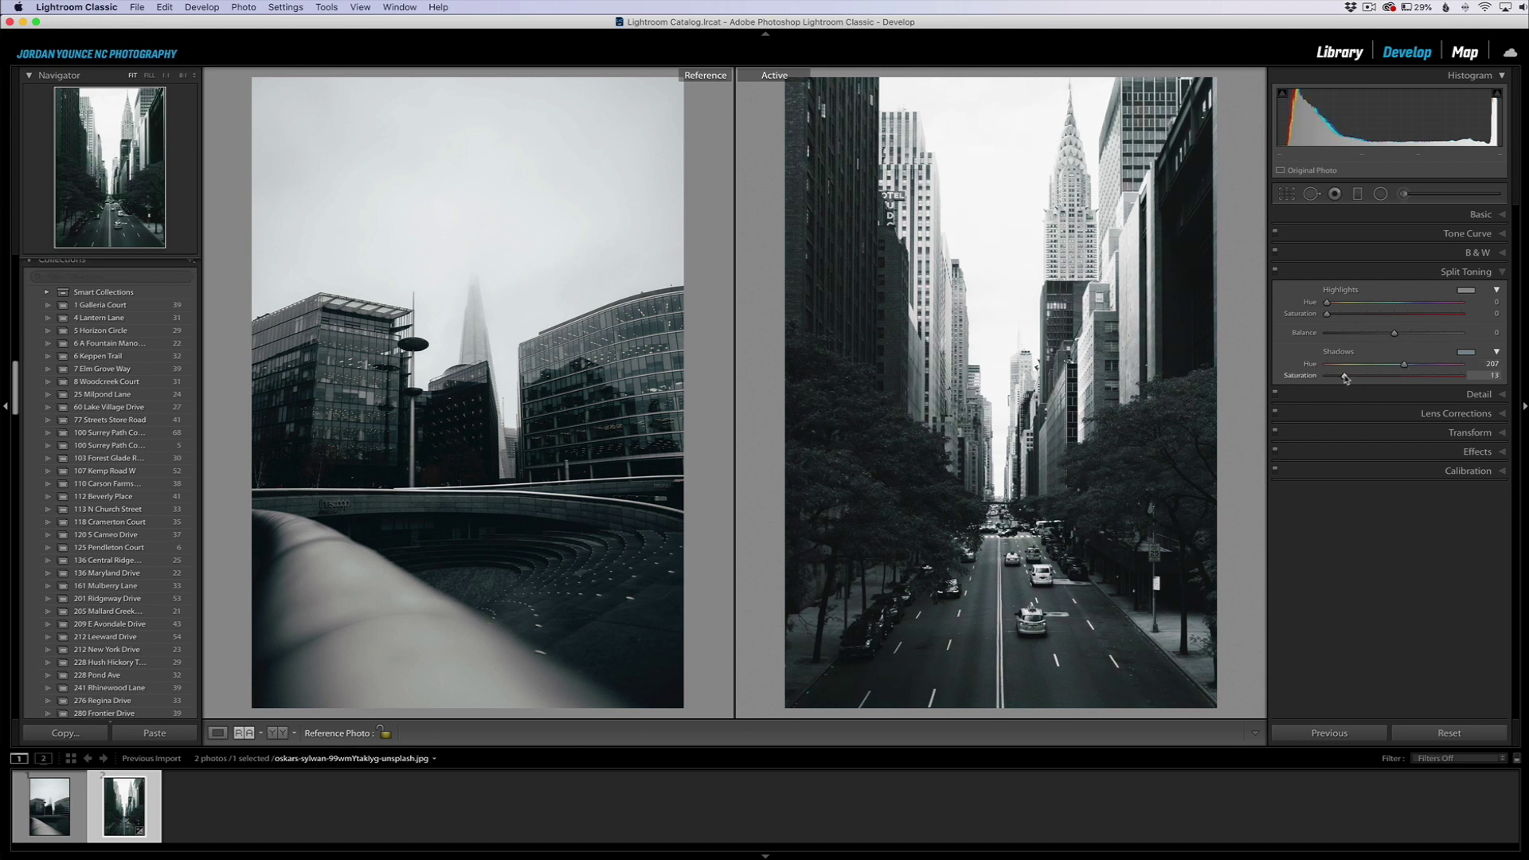
pyautogui.moveTo(1400, 367); pyautogui.dragTo(1346, 380)
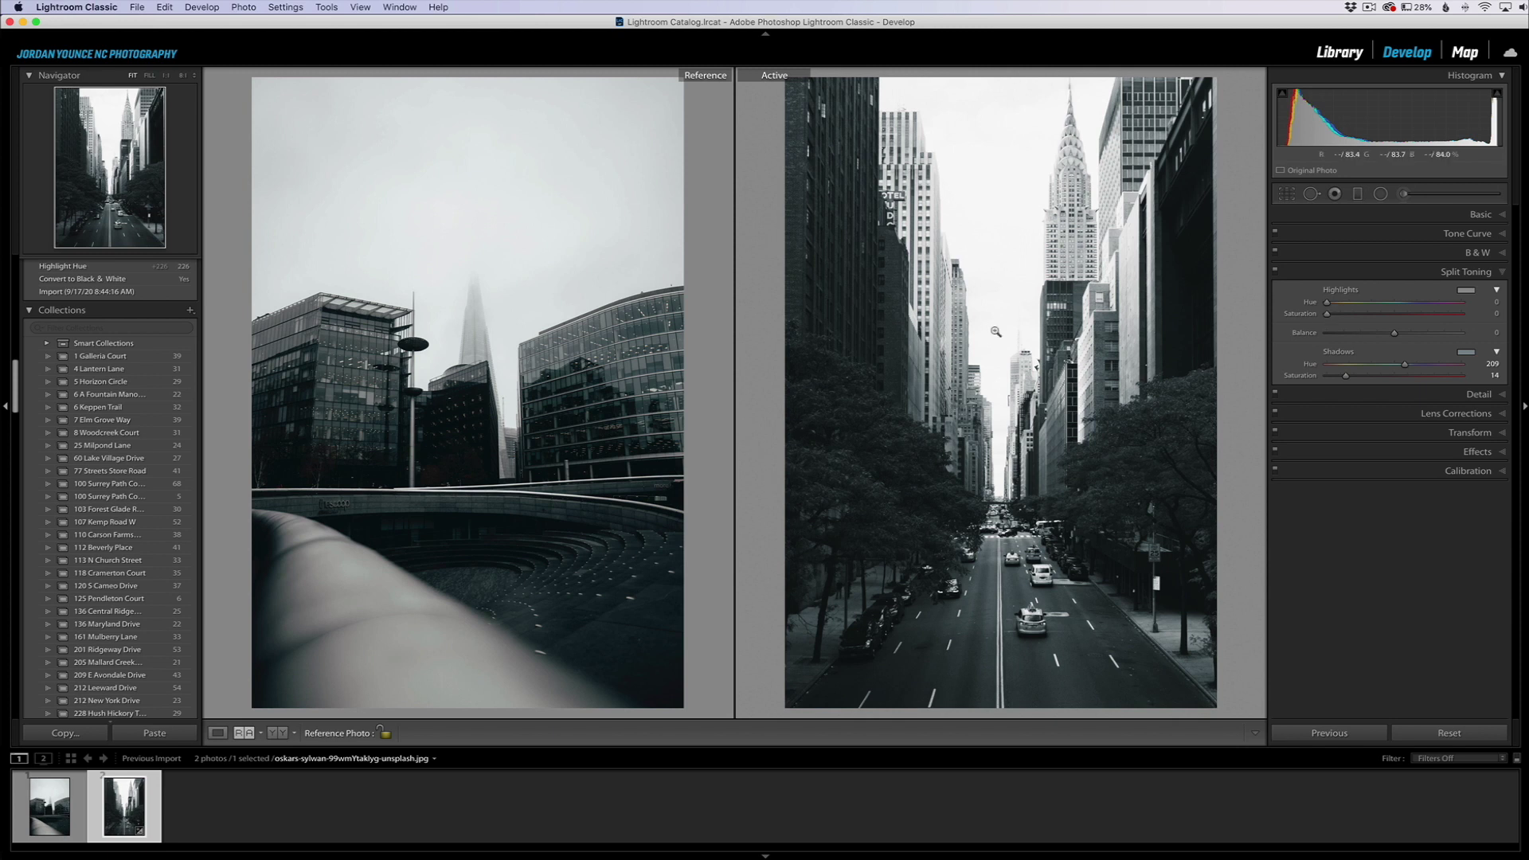
pyautogui.moveTo(1326, 301); pyautogui.dragTo(1343, 306)
pyautogui.moveTo(1340, 307); pyautogui.dragTo(1341, 306)
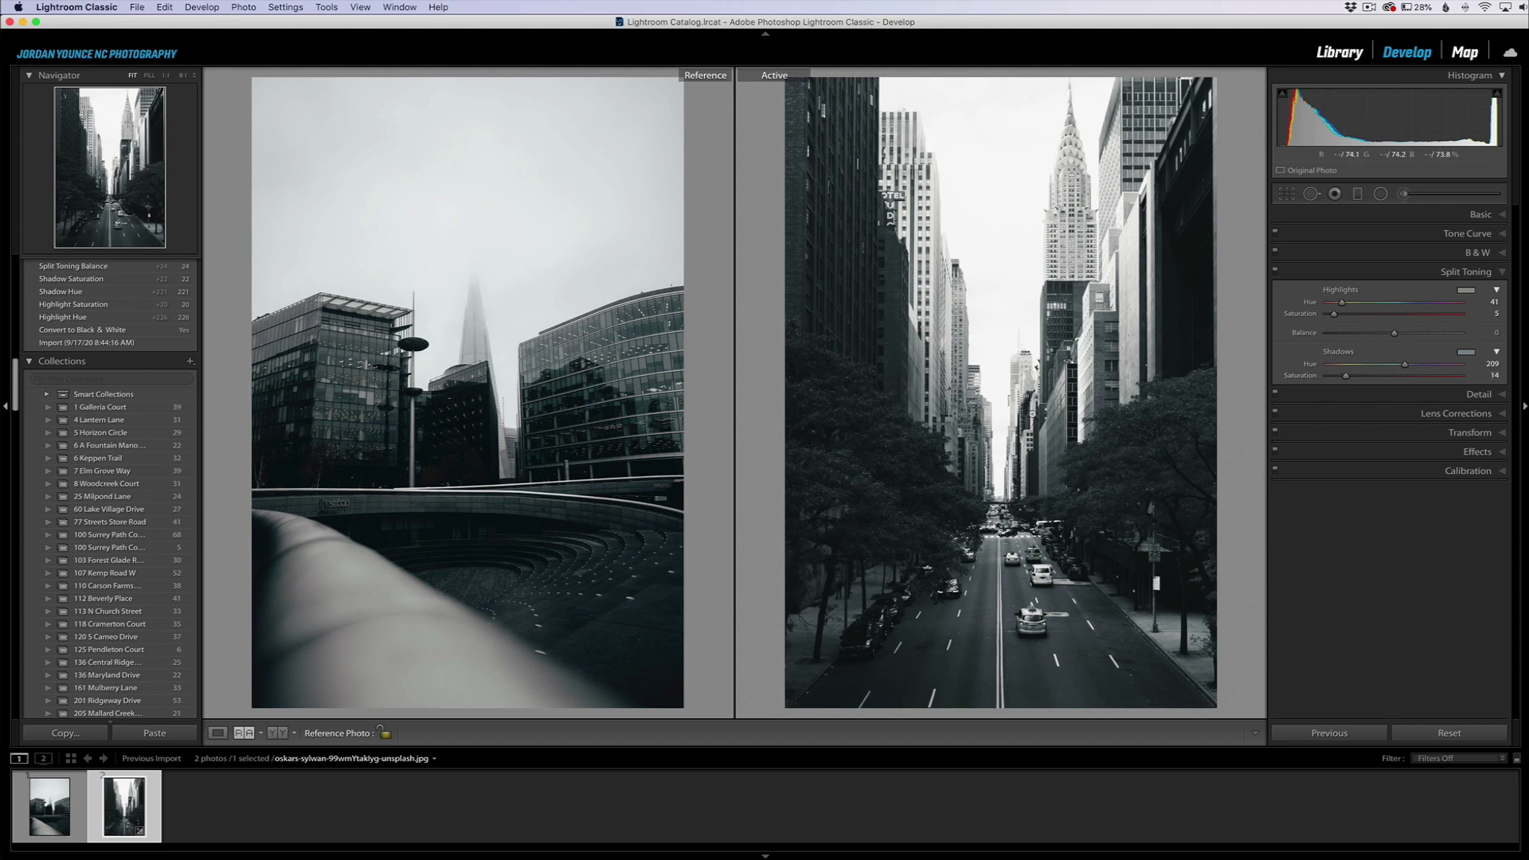
# Try shifting the split toning balance to -15 and reset it to its default
pyautogui.moveTo(1394, 334); pyautogui.dragTo(1367, 338)
pyautogui.moveTo(1320, 334); pyautogui.dragTo(1384, 334)
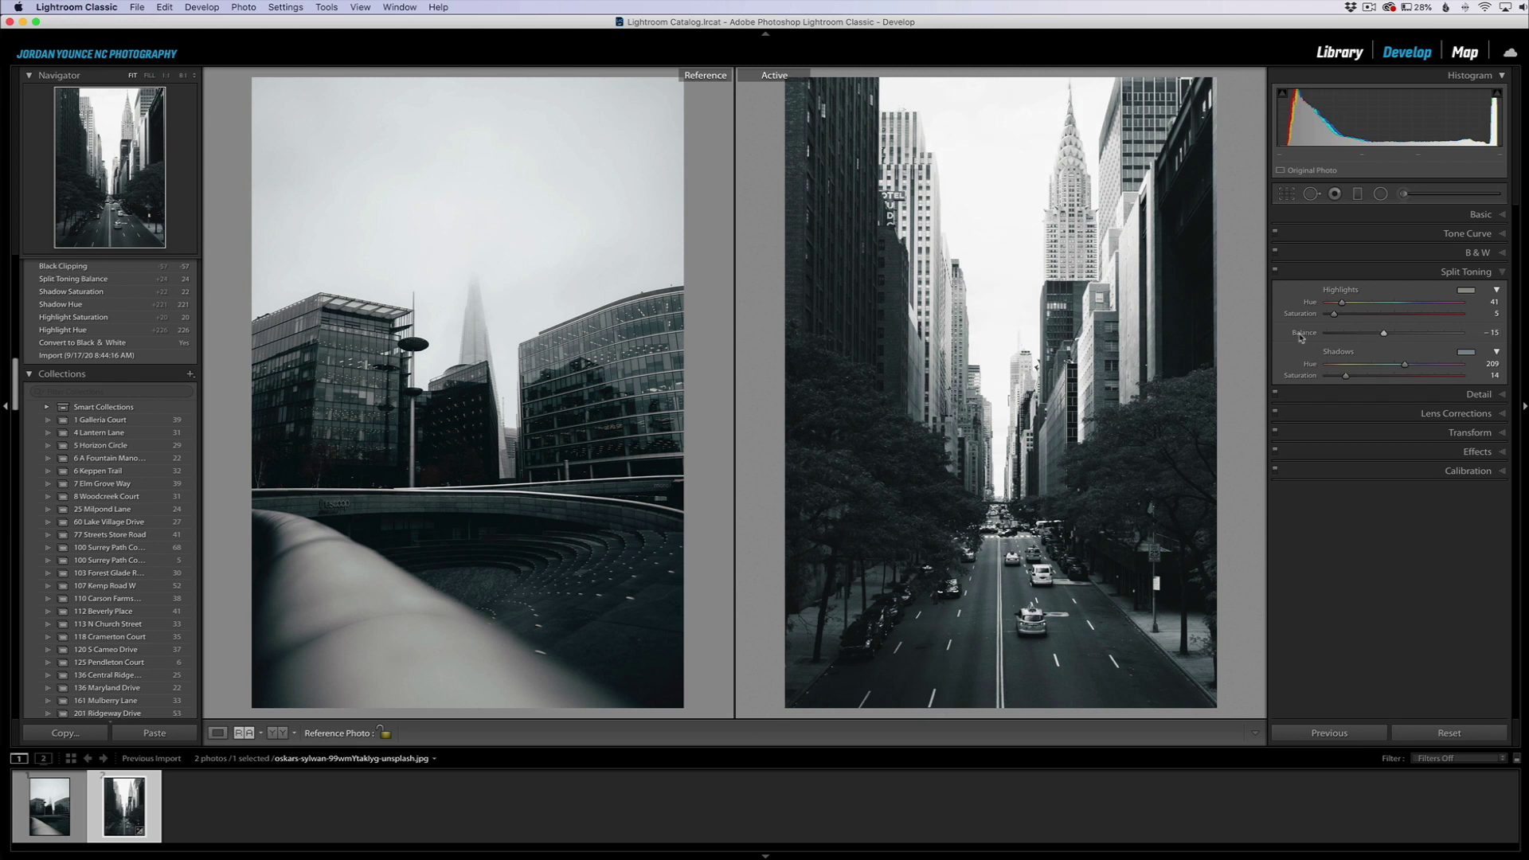
pyautogui.doubleClick(1370, 337)
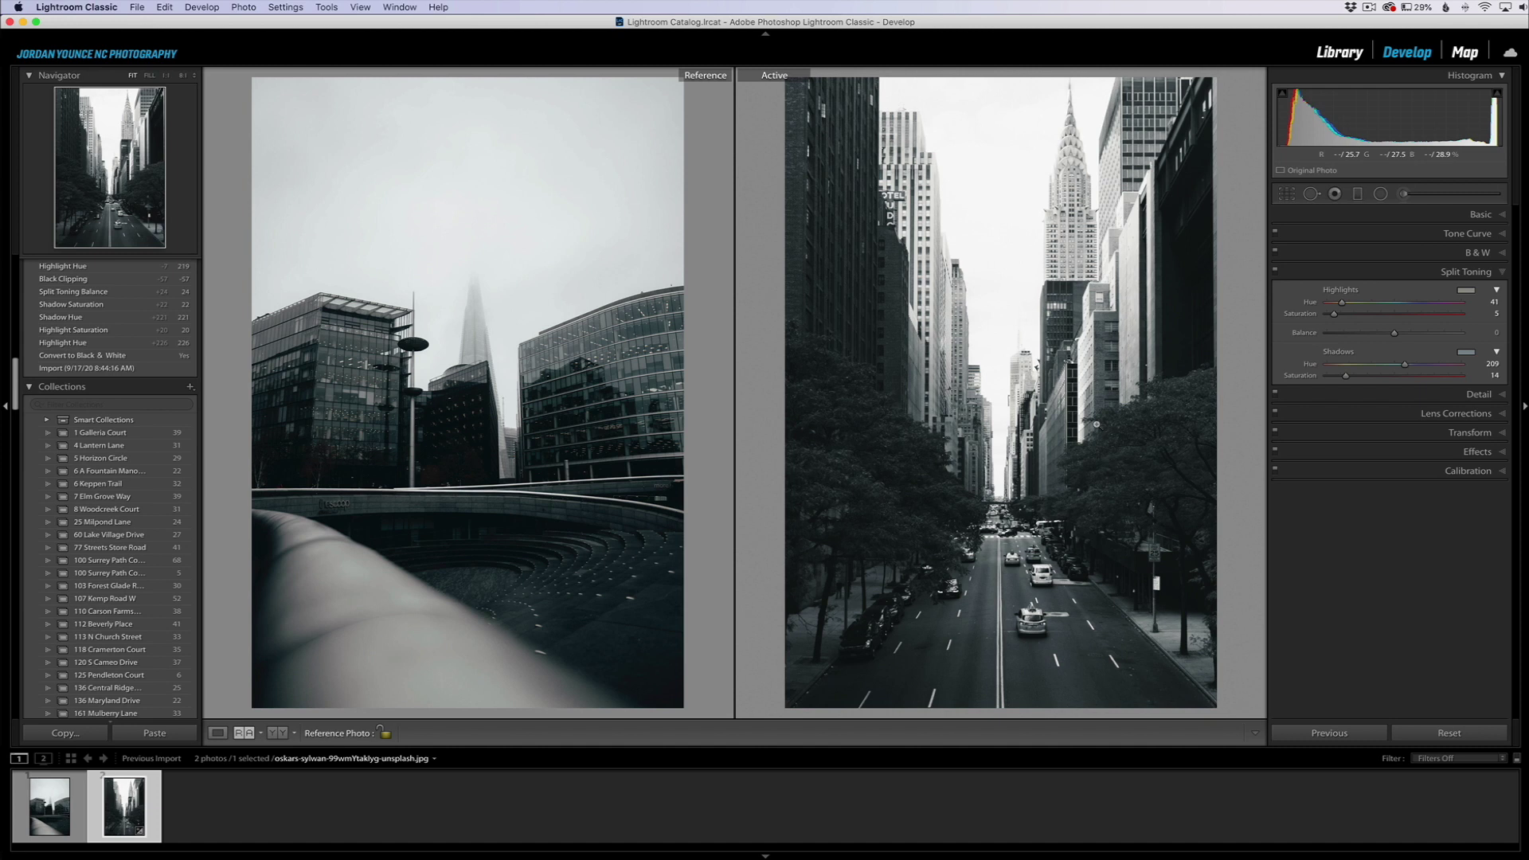
# Darken the point tone curve with points at input 65, output 56 and input 195, output 177, and lower the white point's output to 237
pyautogui.click(1480, 215)
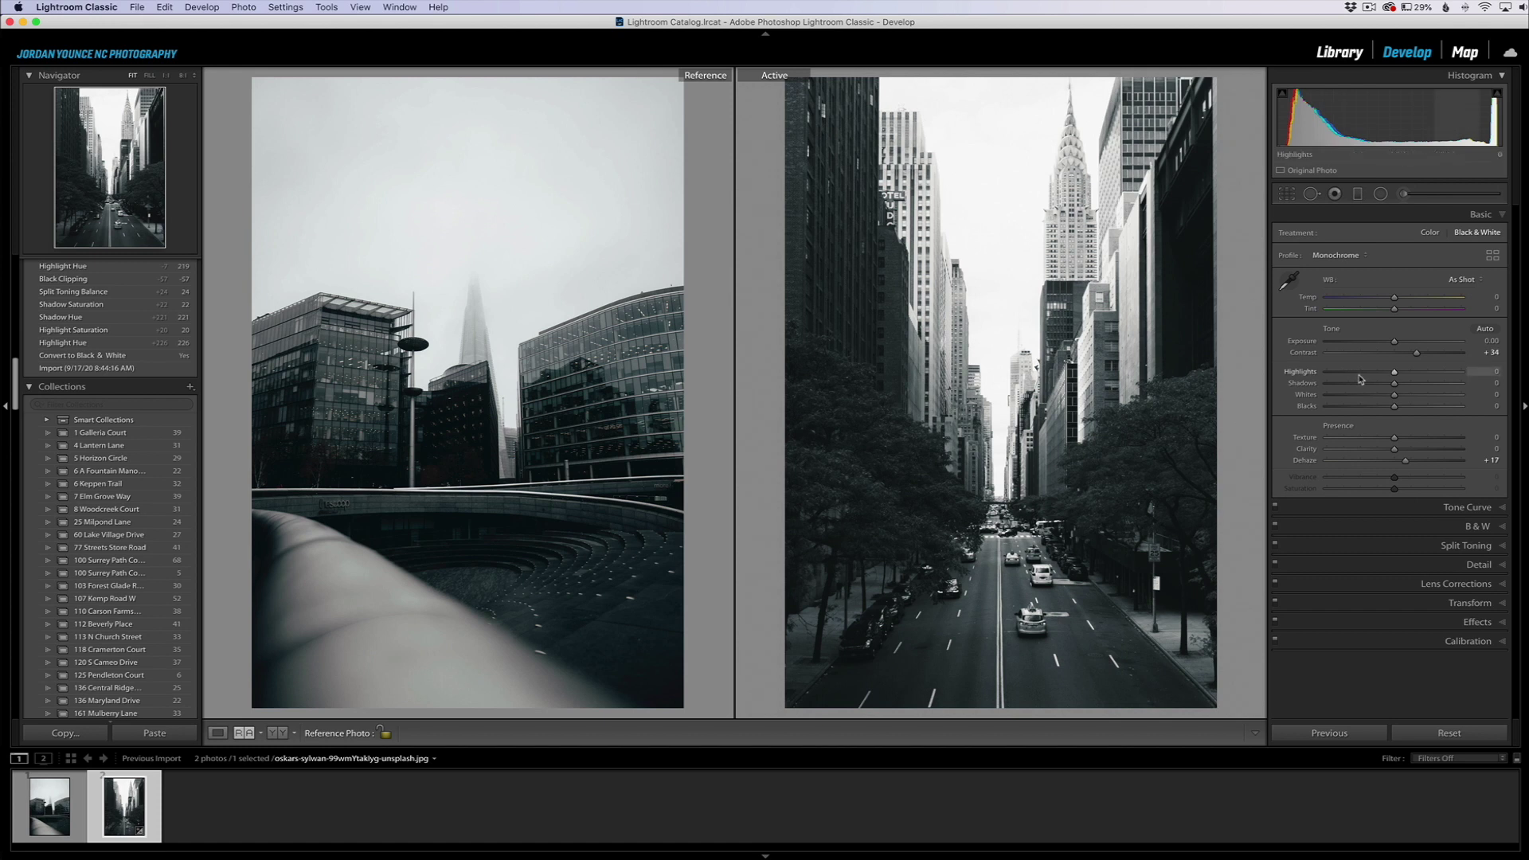
pyautogui.click(1466, 509)
pyautogui.click(1372, 253)
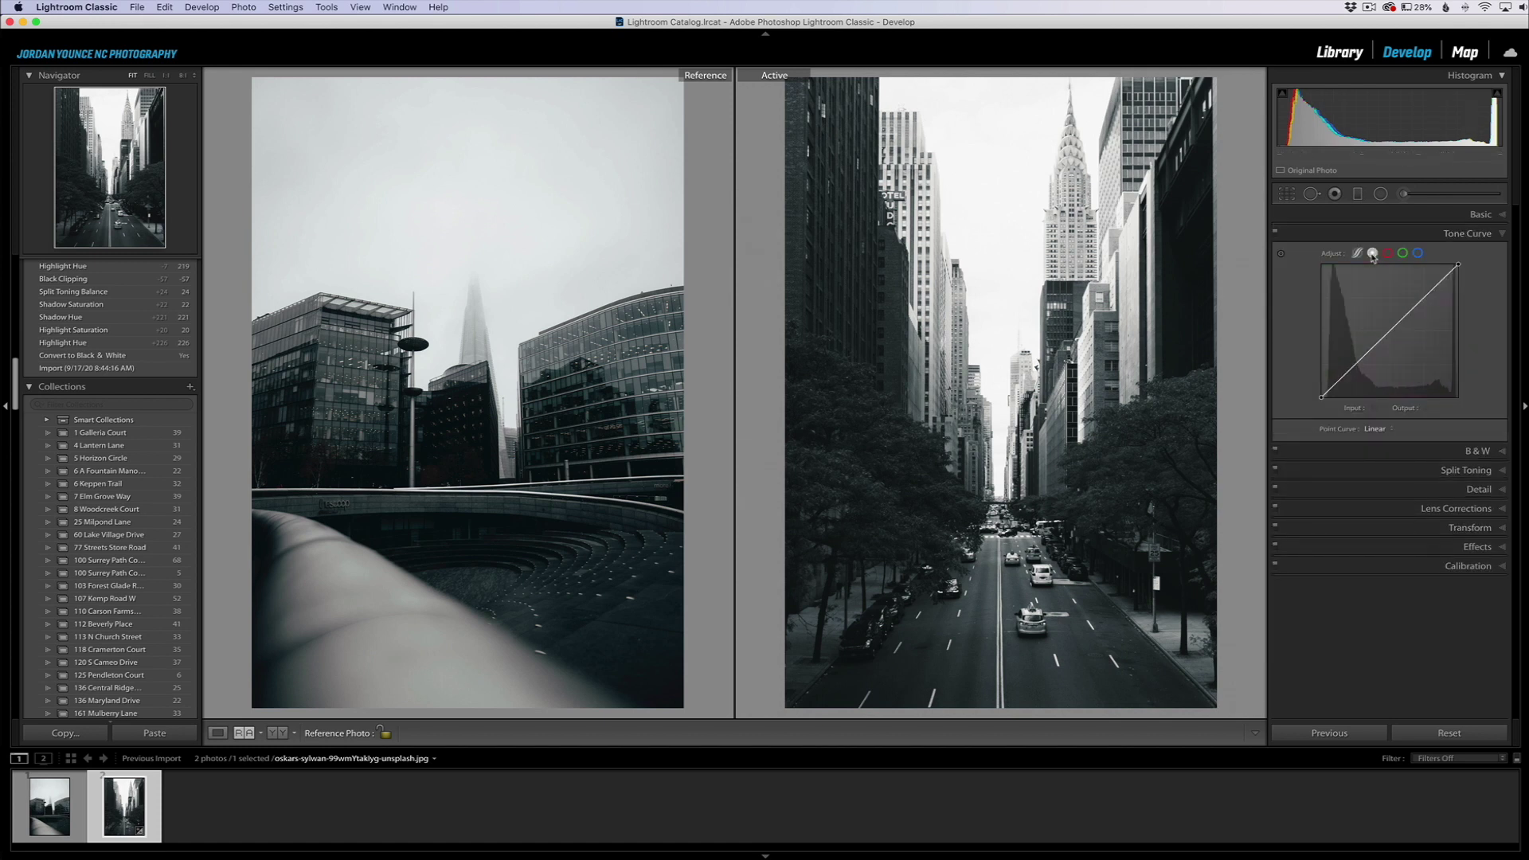
pyautogui.moveTo(1355, 365); pyautogui.dragTo(1357, 372)
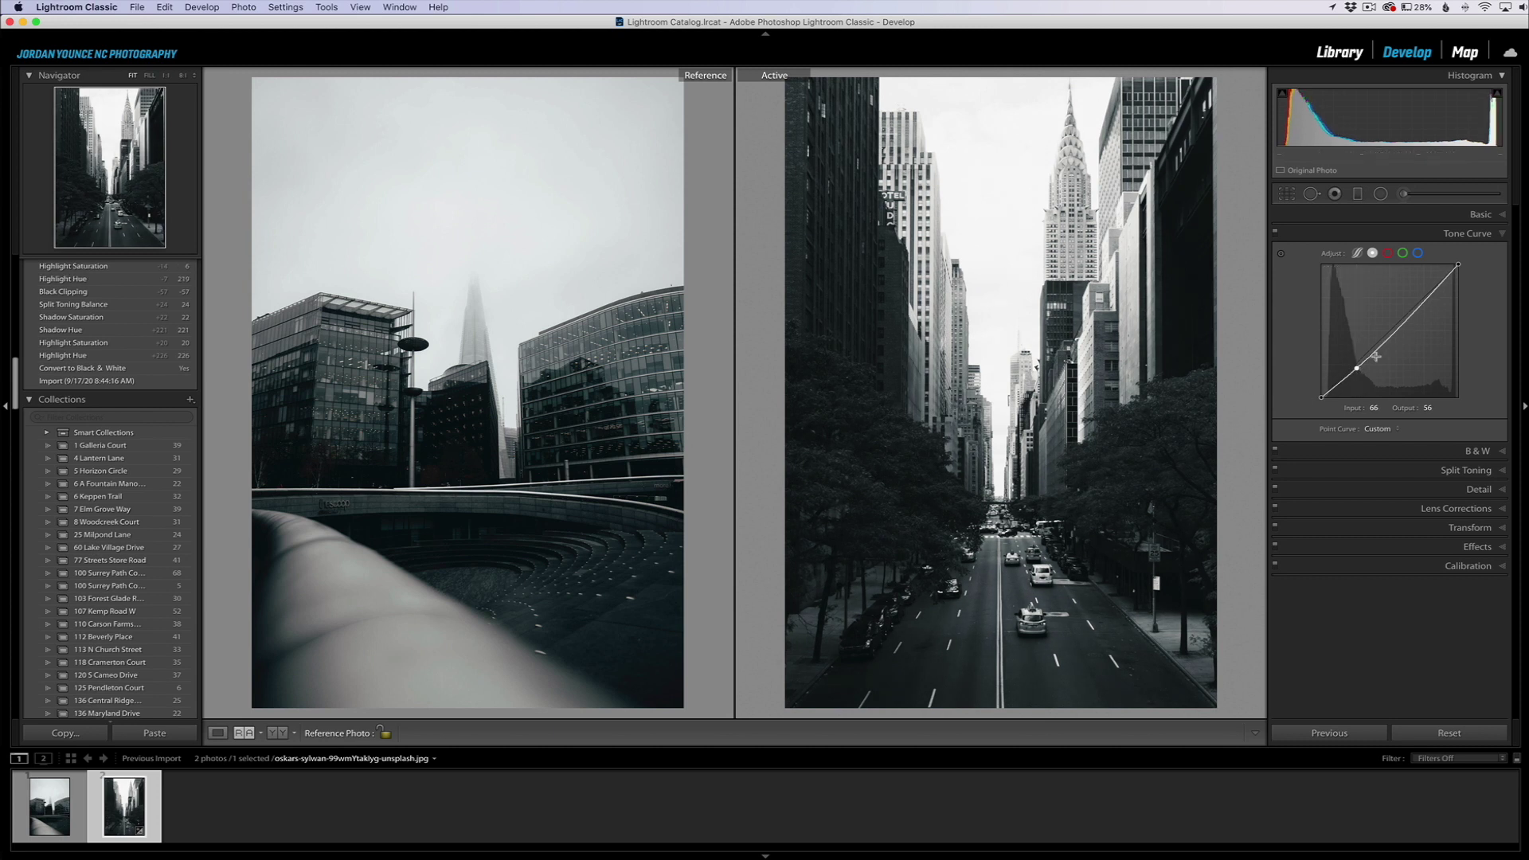
pyautogui.moveTo(1357, 370); pyautogui.dragTo(1357, 371)
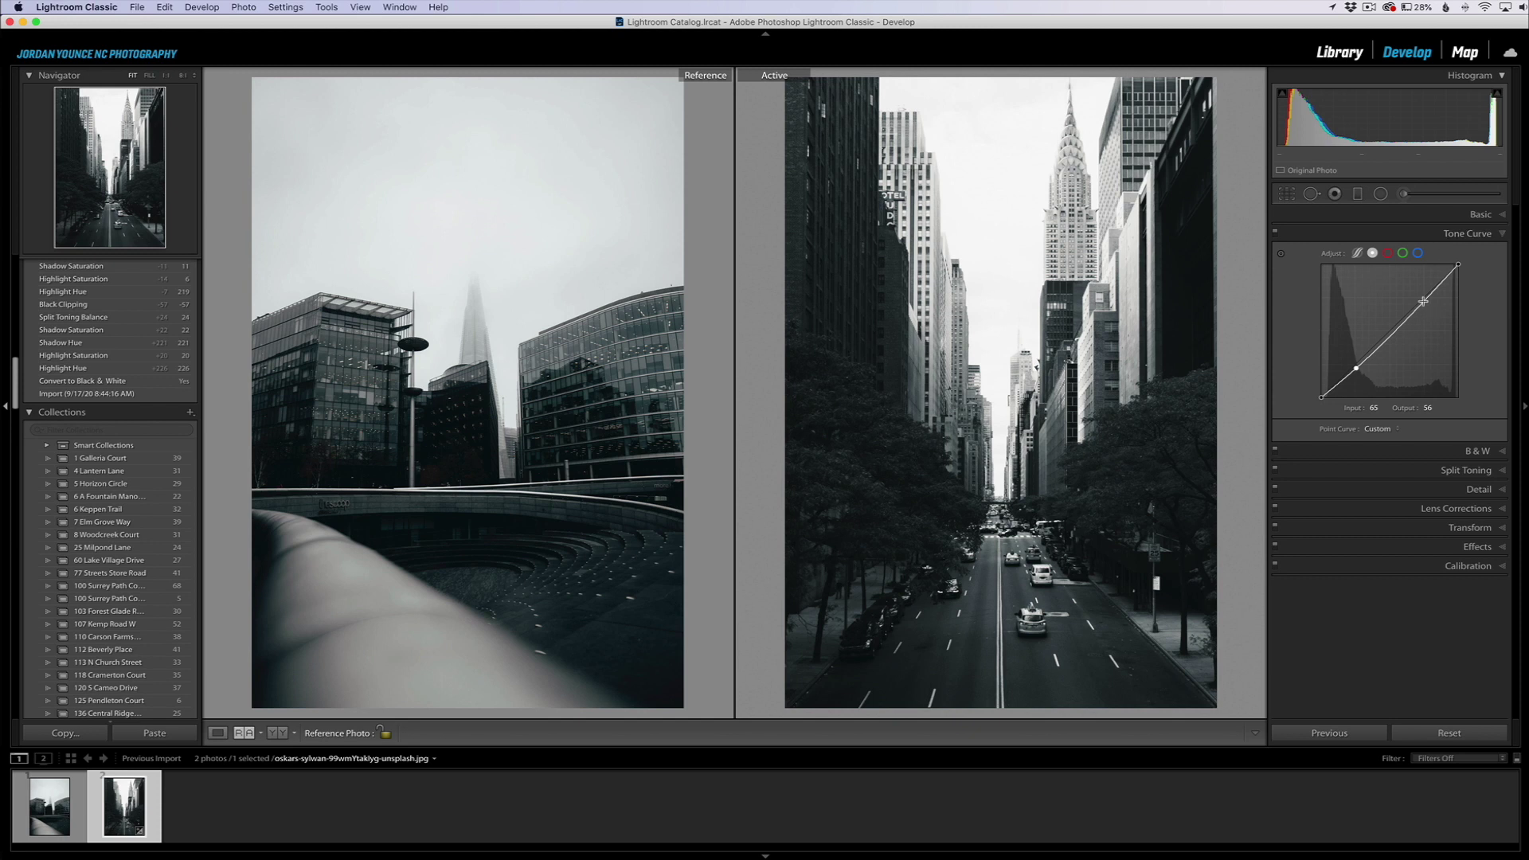
pyautogui.moveTo(1425, 302); pyautogui.dragTo(1426, 310)
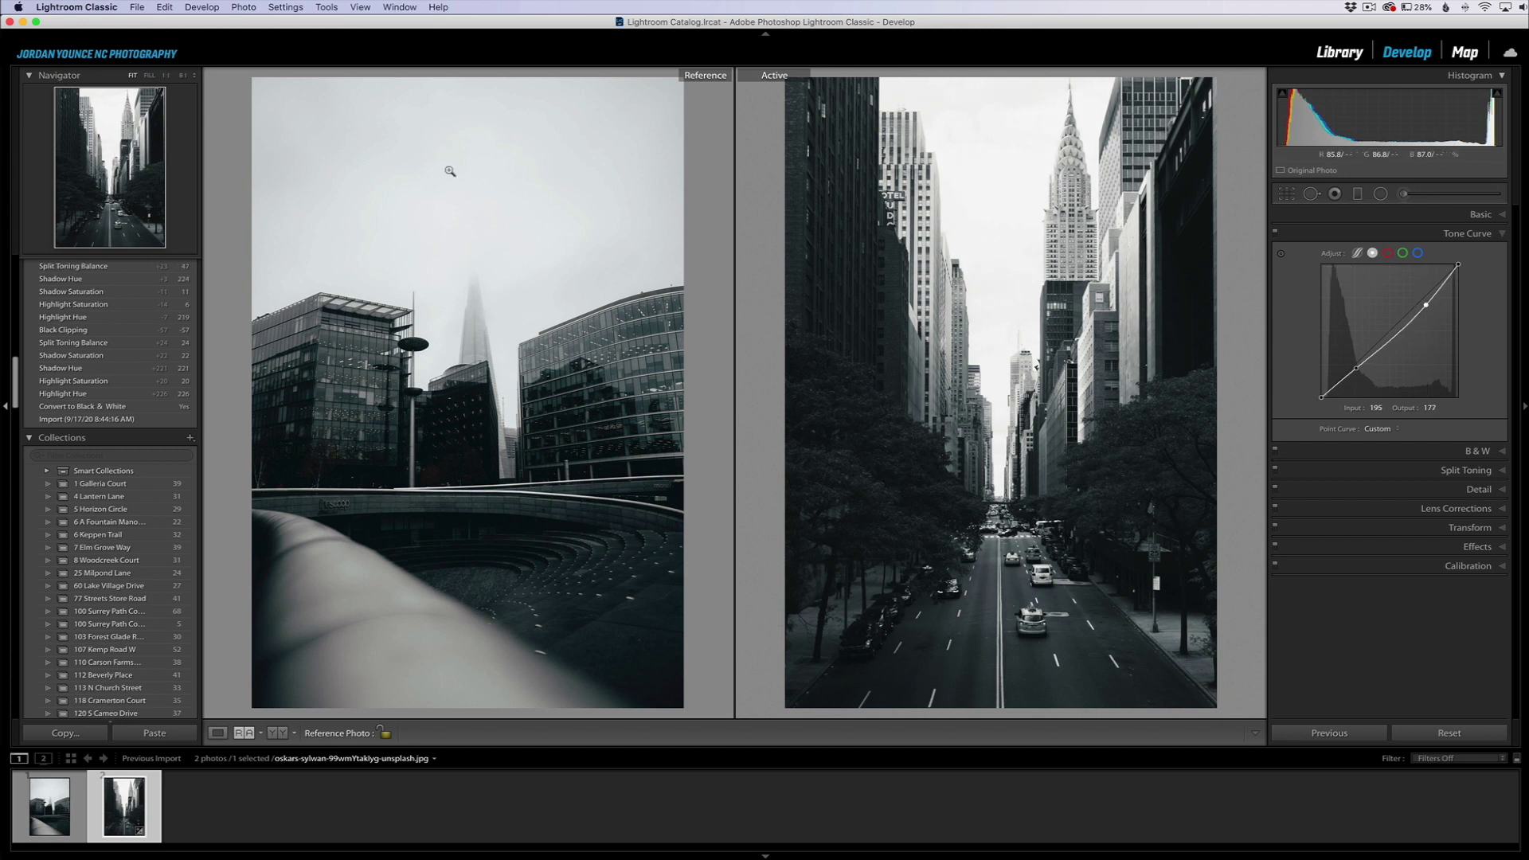
pyautogui.moveTo(1458, 266)
pyautogui.mouseDown()
pyautogui.moveTo(1446, 261)
pyautogui.moveTo(1464, 273)
pyautogui.mouseUp()
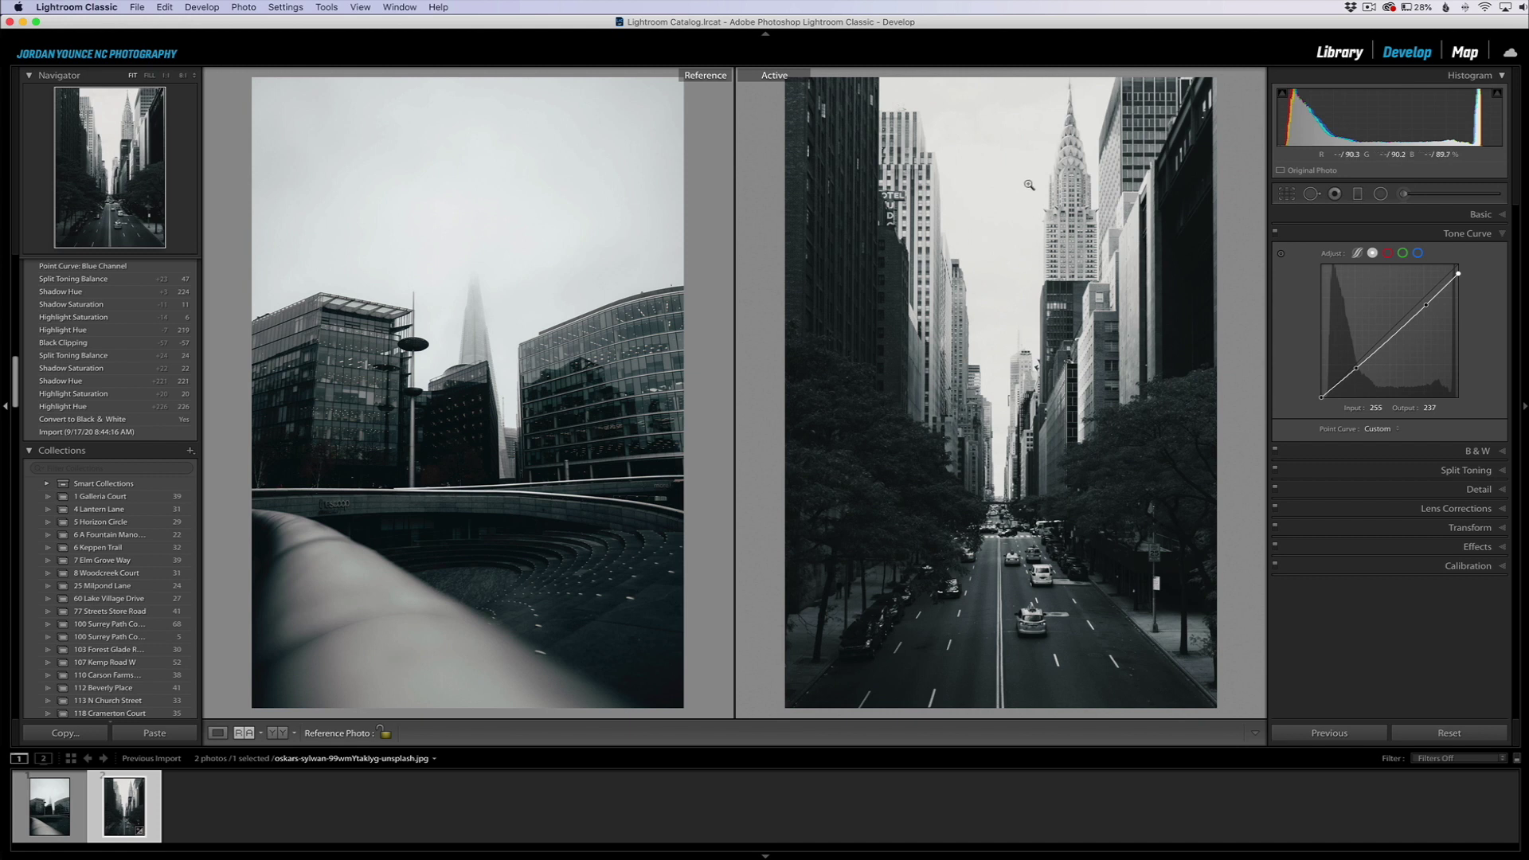
# Draw a radial filter over the sky between the buildings, widen it slightly and set its exposure to about -0.02
pyautogui.click(1379, 196)
pyautogui.moveTo(1004, 128); pyautogui.dragTo(1151, 301)
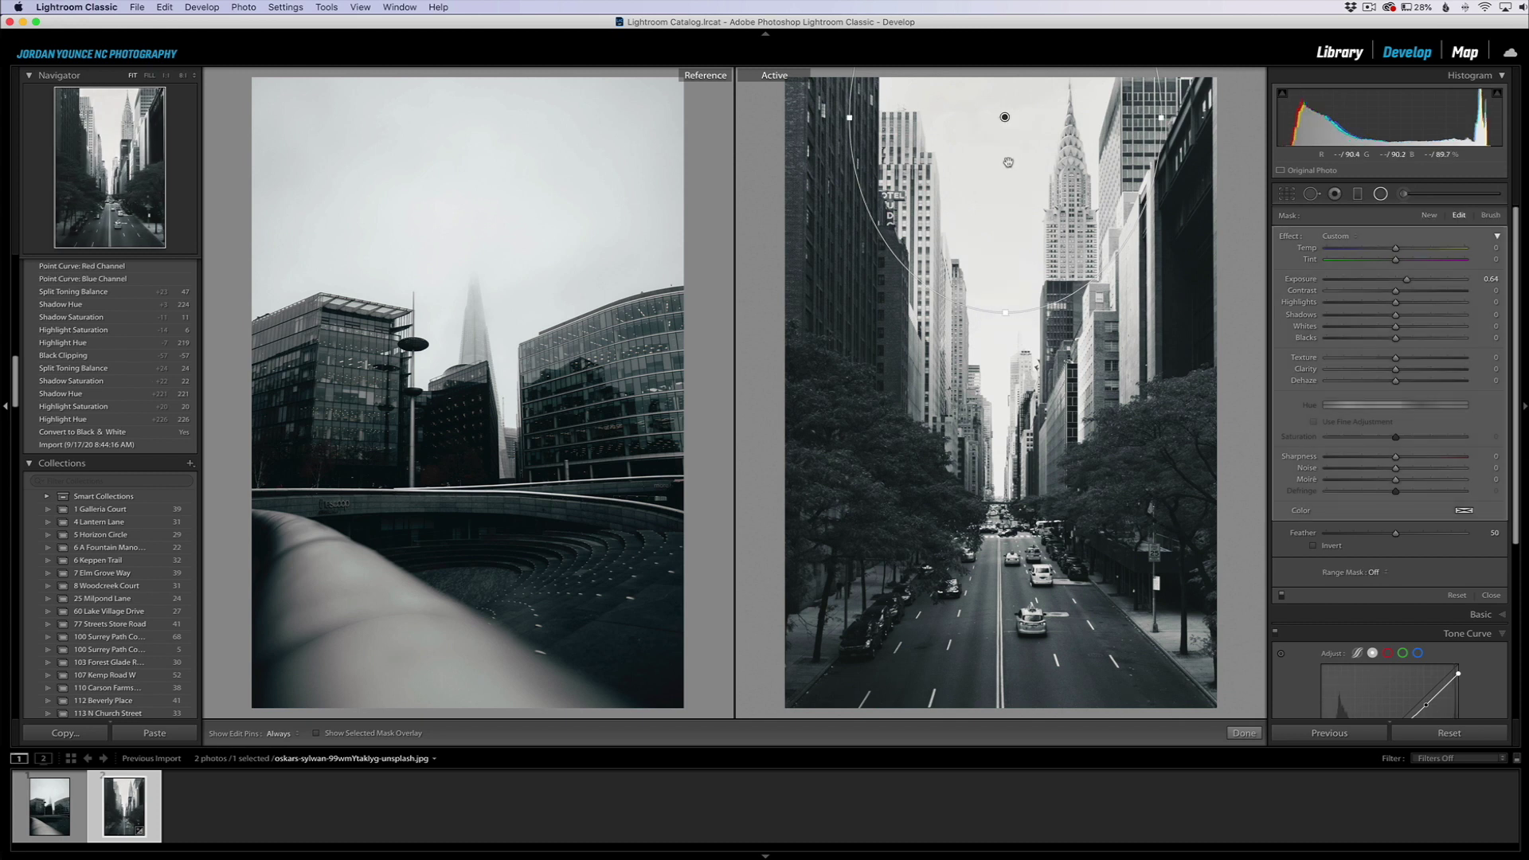
pyautogui.moveTo(847, 118); pyautogui.dragTo(831, 117)
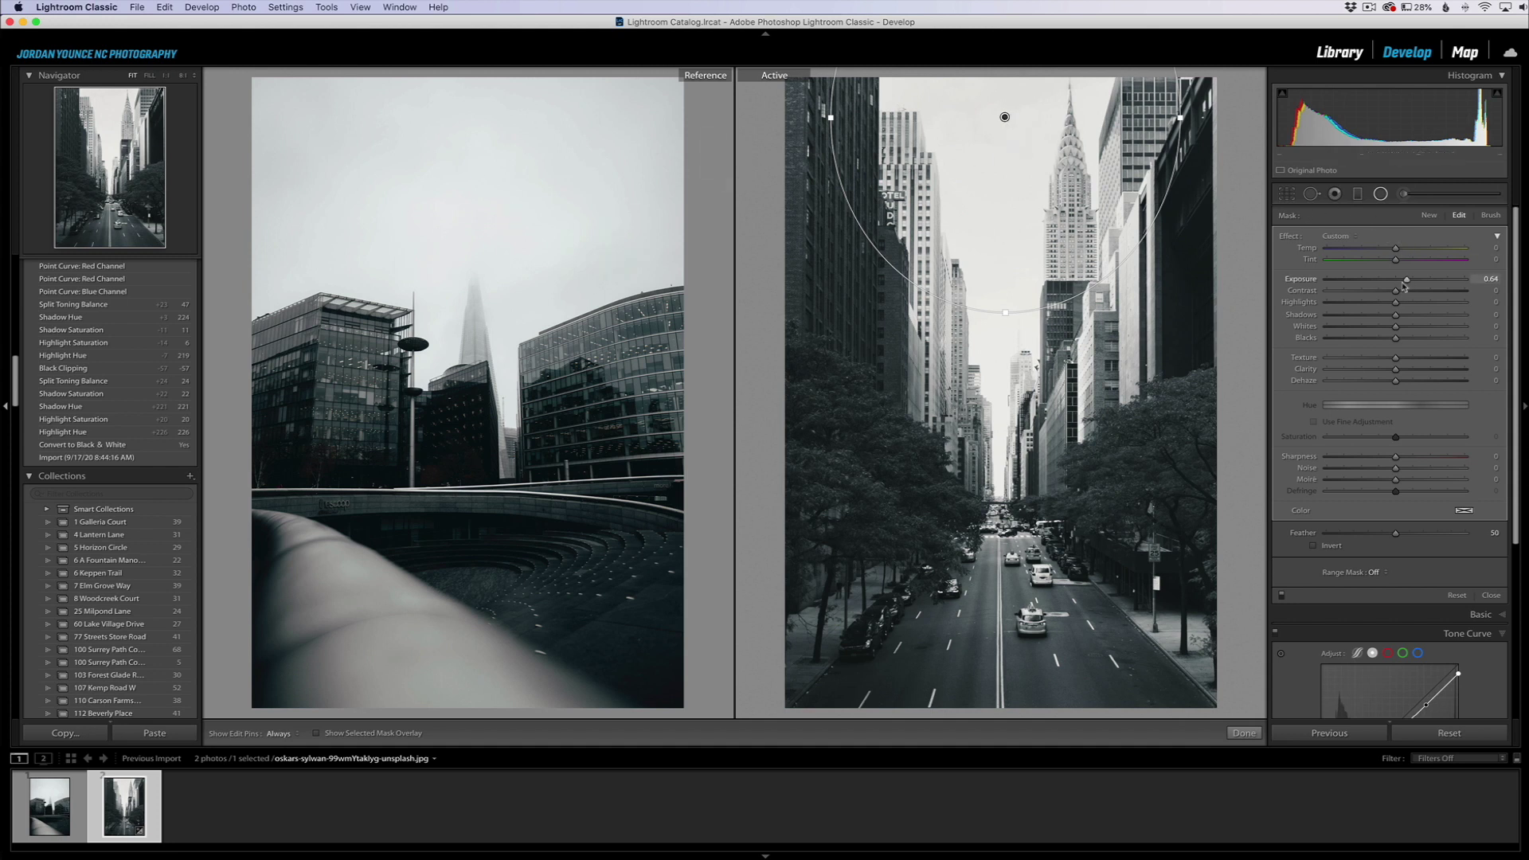
pyautogui.moveTo(1406, 283); pyautogui.dragTo(1394, 282)
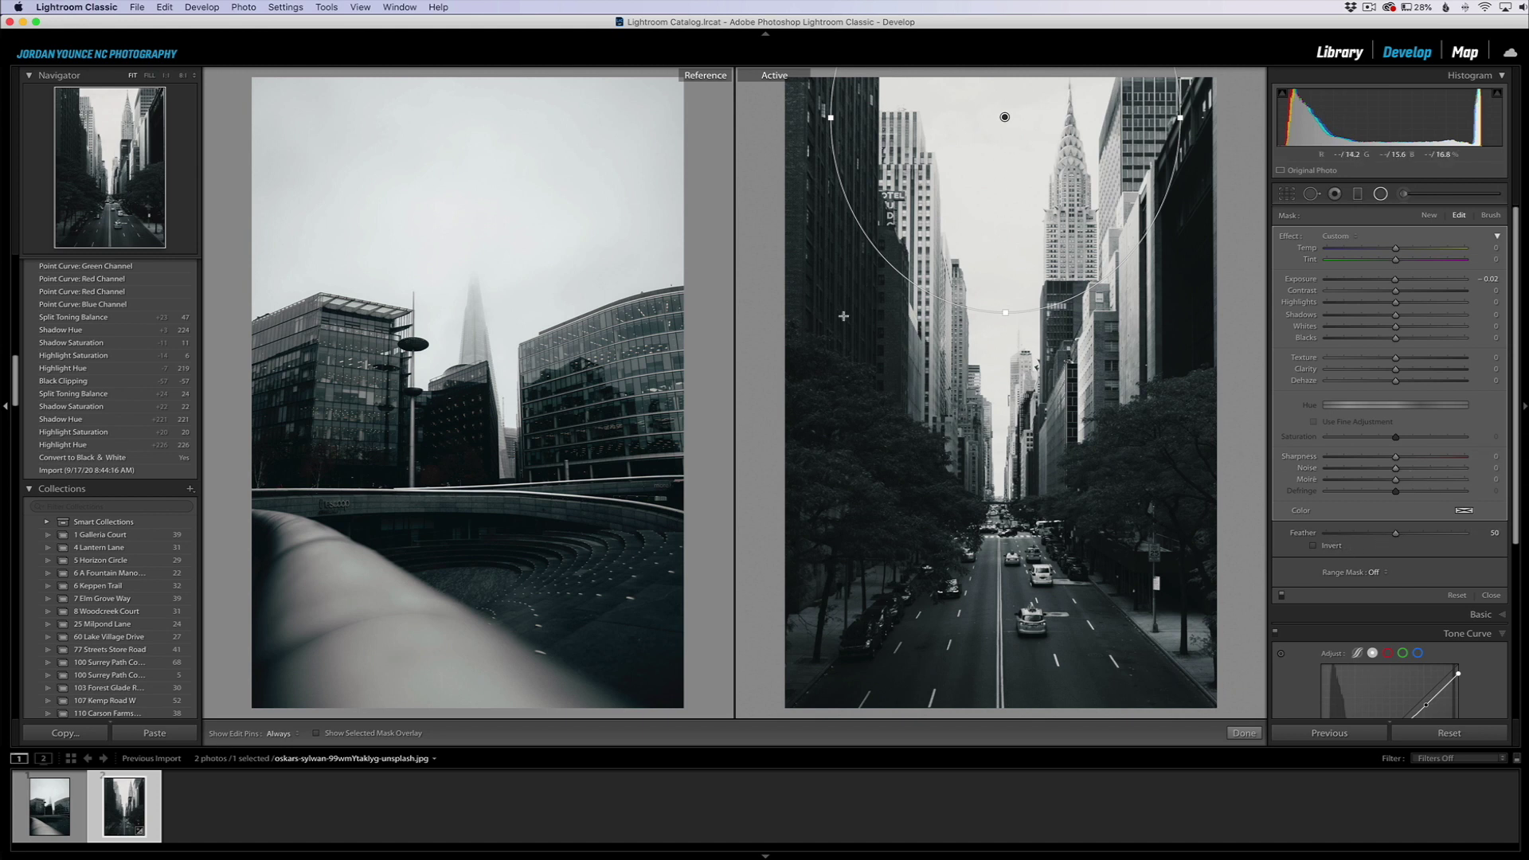
# Test which area the radial filter affects with an exposure of 2.67 and undo that change
pyautogui.moveTo(1395, 280); pyautogui.dragTo(1441, 281)
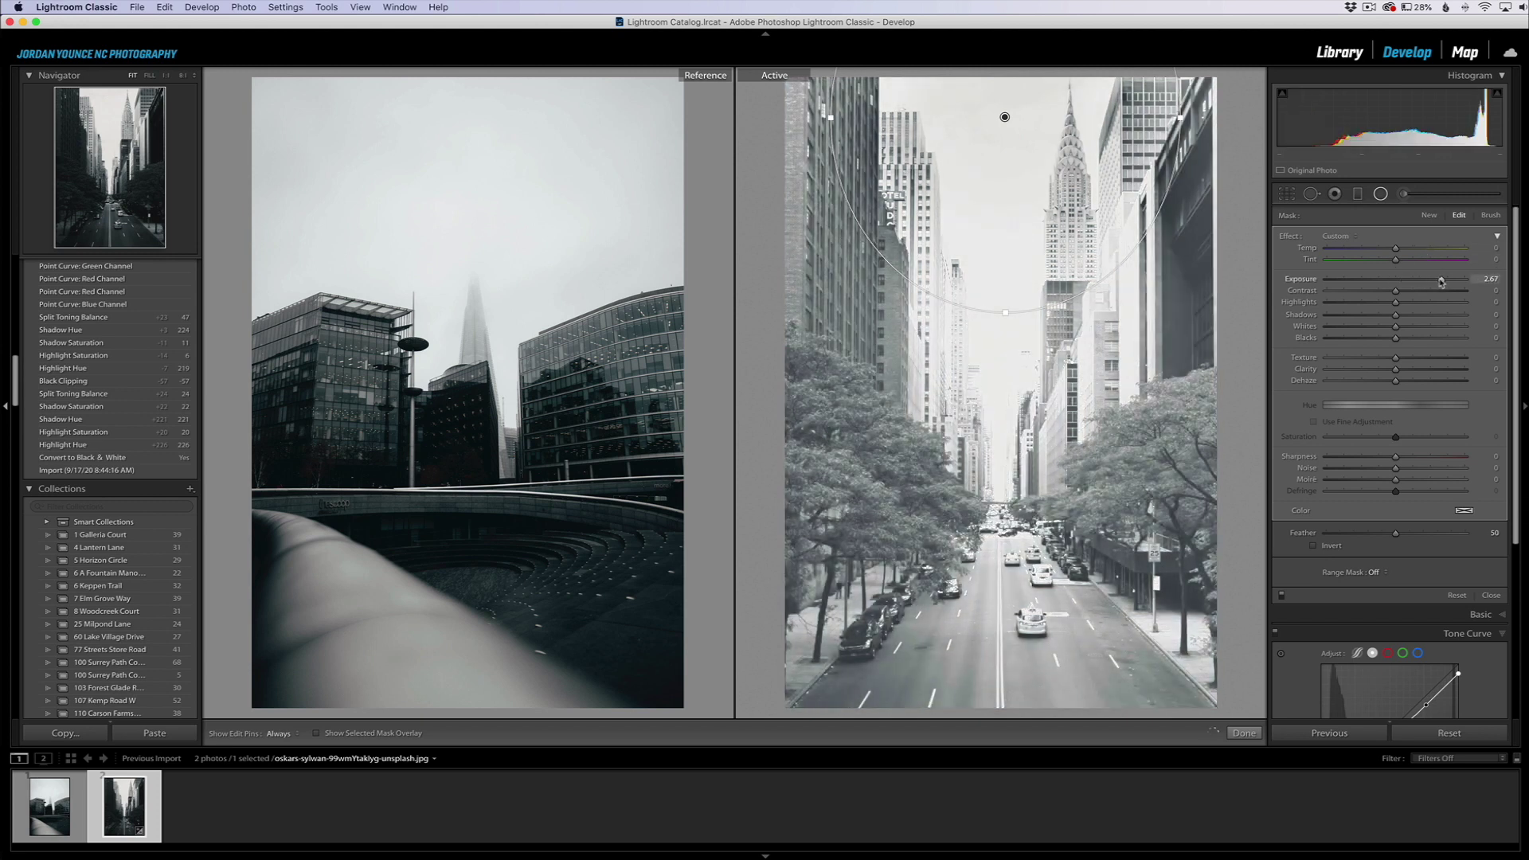
pyautogui.press('super+z')
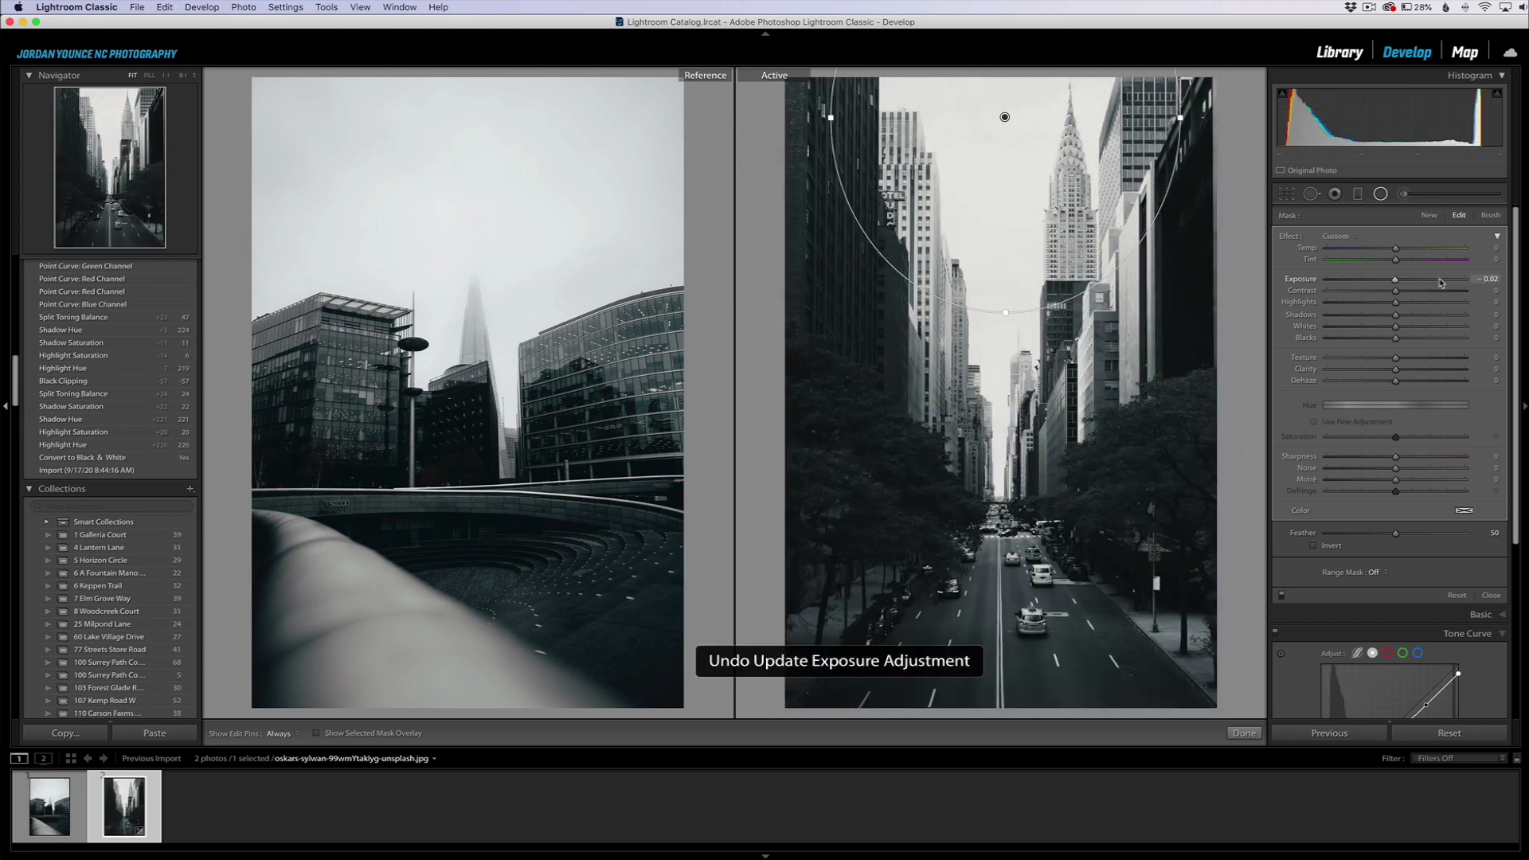
# Invert the radial filter with feather 75, and set its clarity to -100 and dehaze to -93
pyautogui.click(1313, 547)
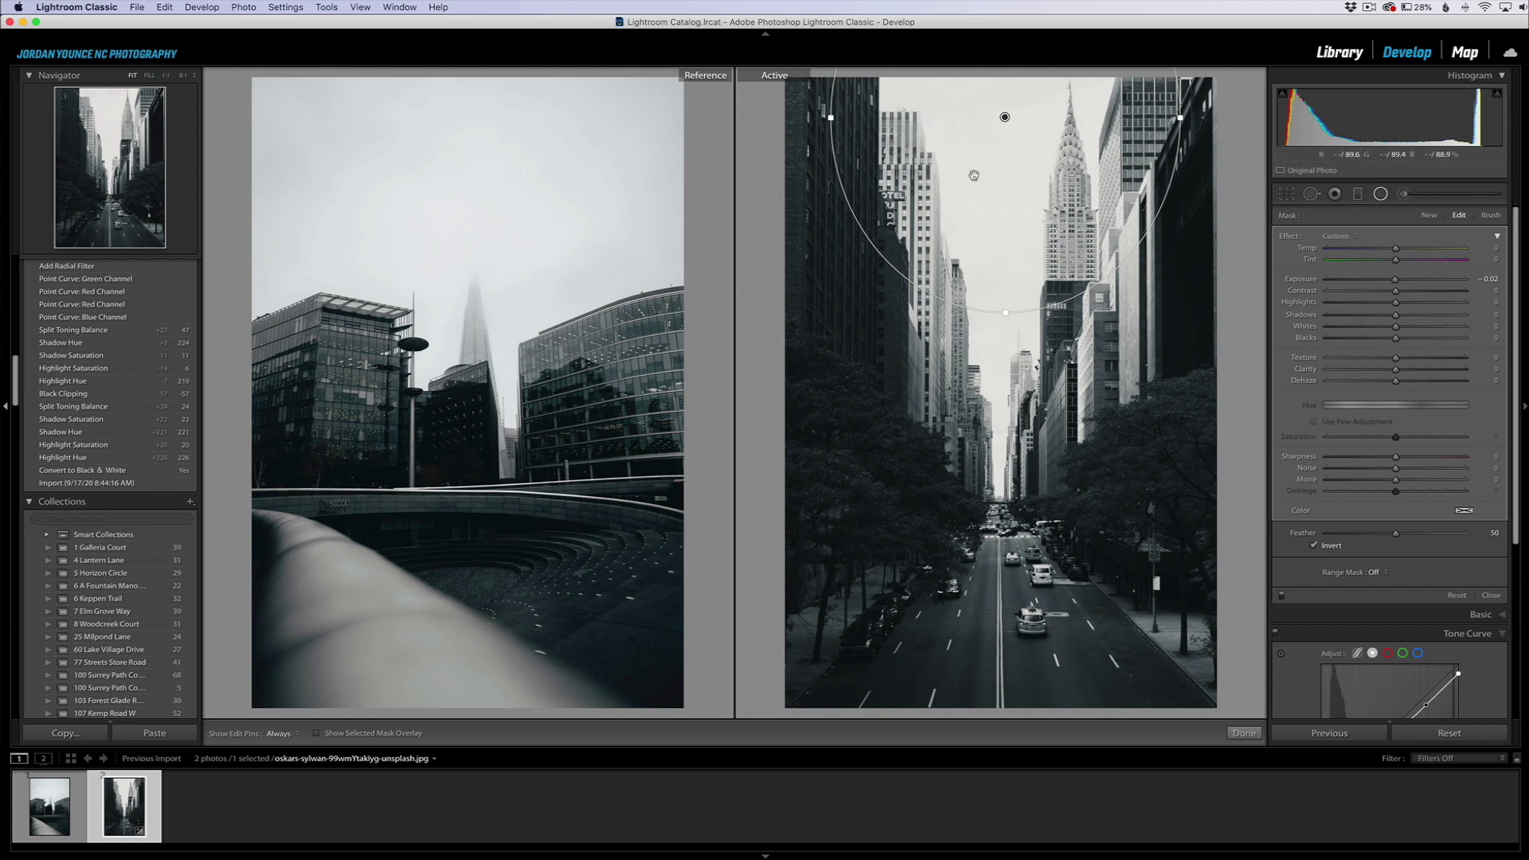
pyautogui.moveTo(1395, 533); pyautogui.dragTo(1429, 535)
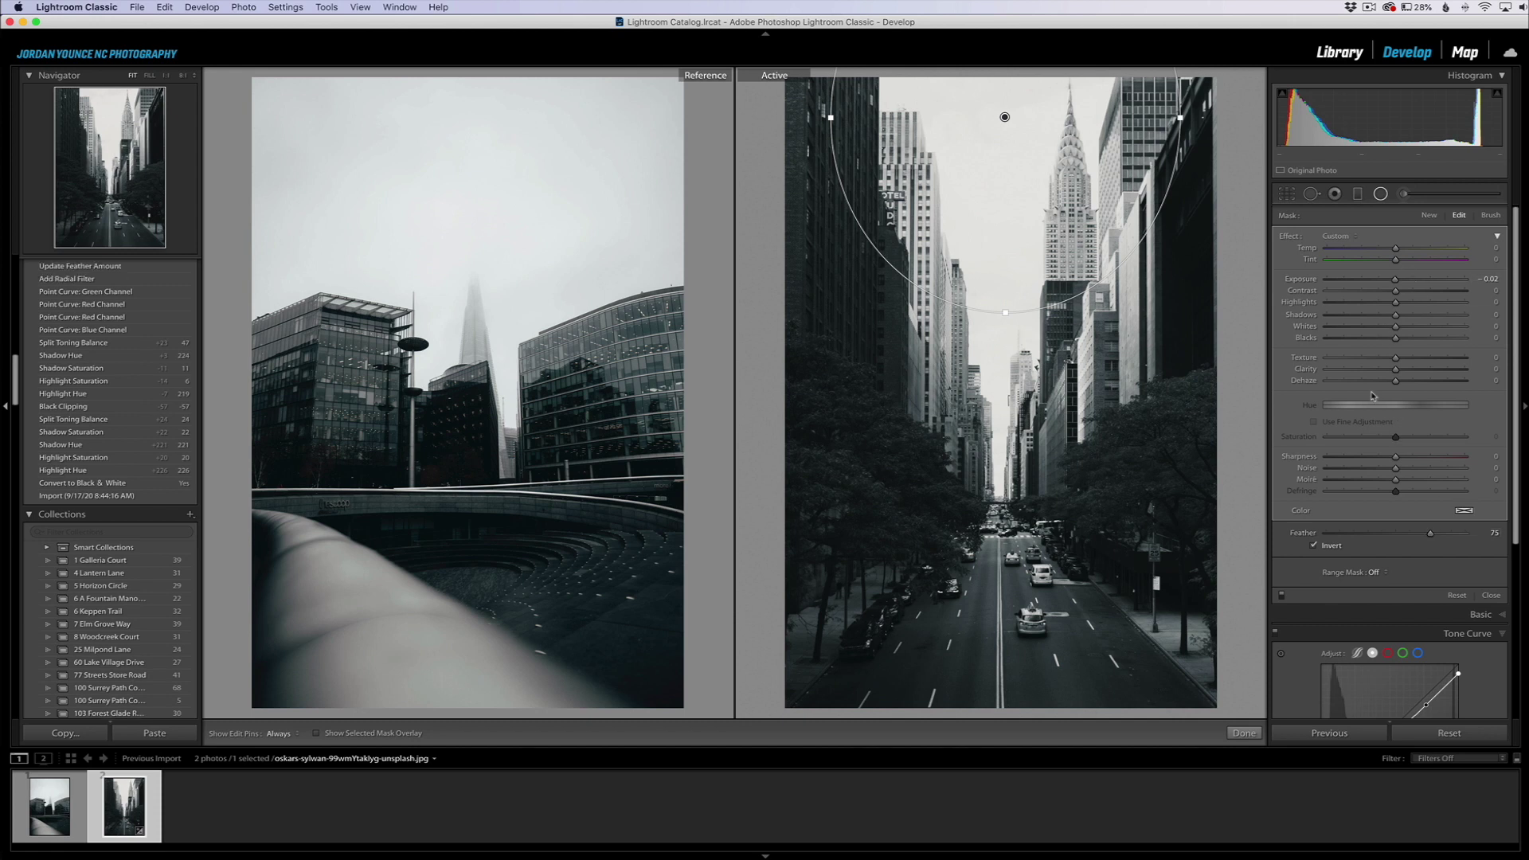
pyautogui.moveTo(1395, 370); pyautogui.dragTo(1332, 384)
# Enlarge the radial filter past both sides of the street photo and down to the treetops, with feather 95
pyautogui.moveTo(1181, 117); pyautogui.dragTo(1266, 117)
pyautogui.moveTo(1006, 312); pyautogui.dragTo(1006, 316)
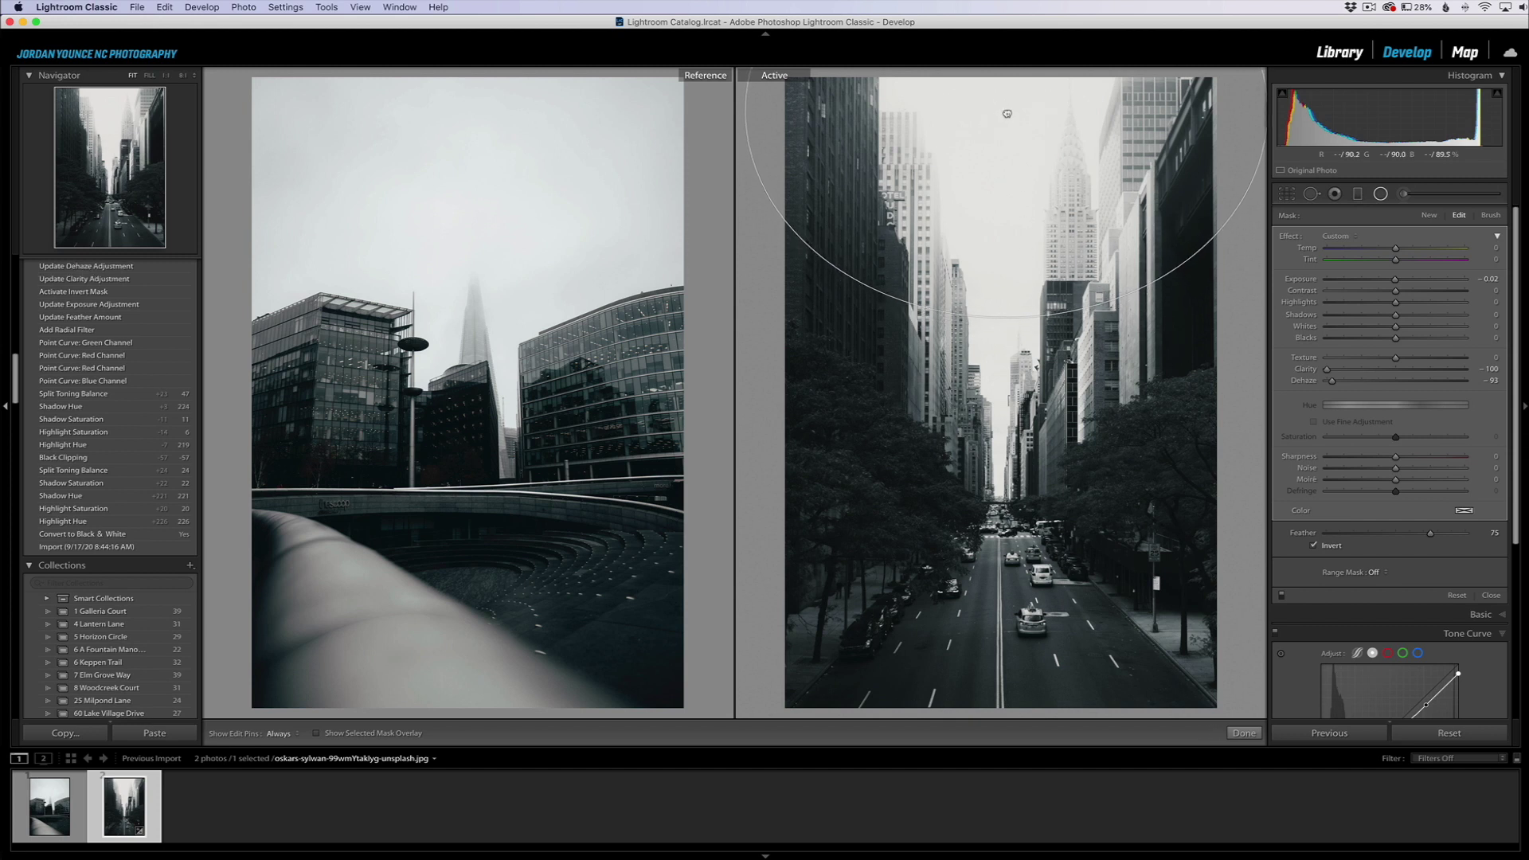
pyautogui.moveTo(1005, 113); pyautogui.dragTo(1007, 118)
pyautogui.moveTo(1430, 534); pyautogui.dragTo(1460, 537)
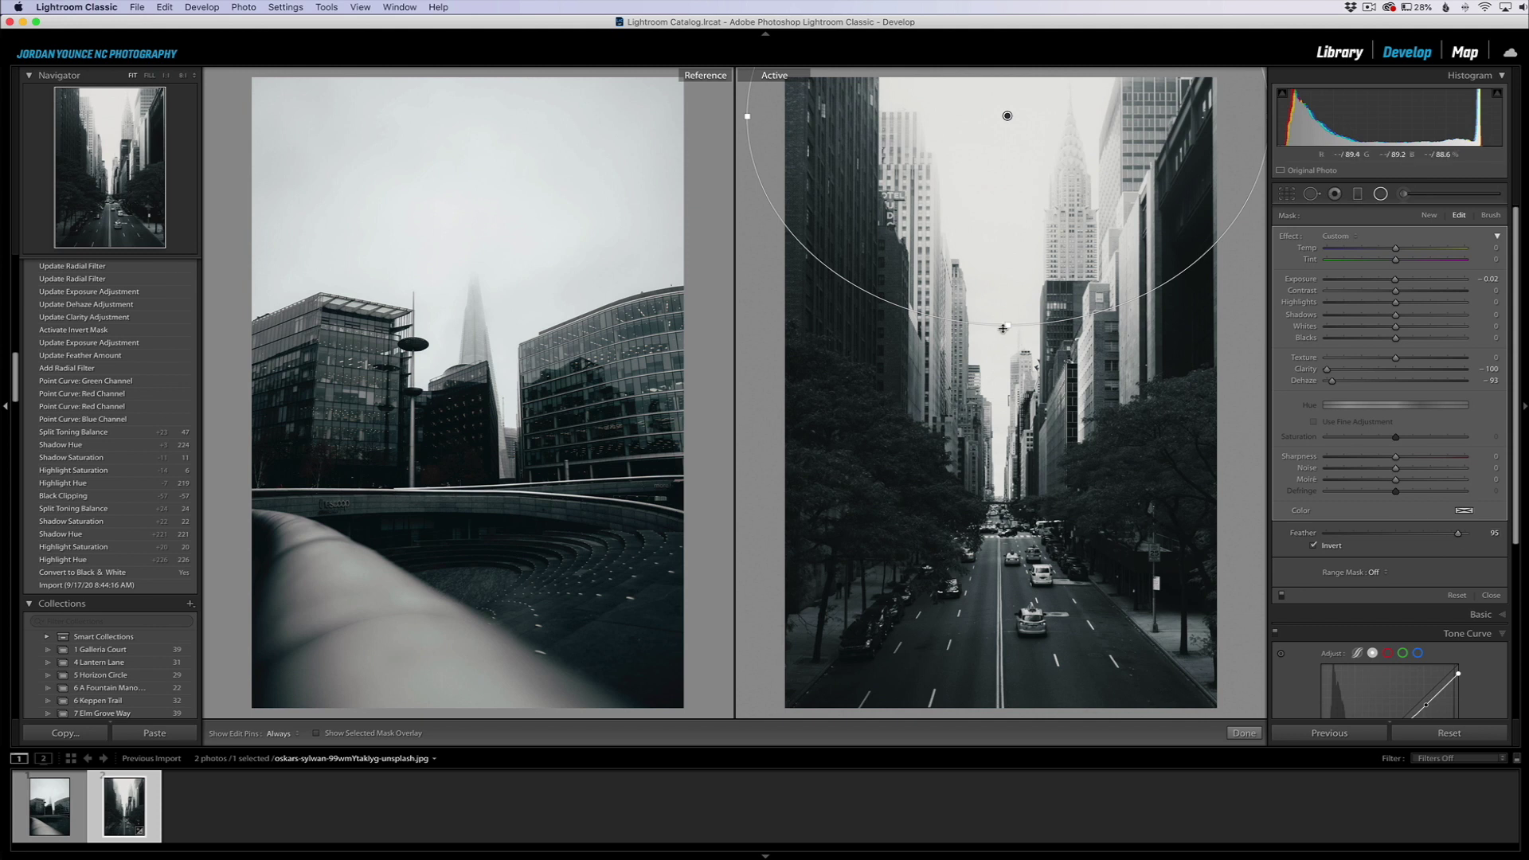
pyautogui.moveTo(750, 118); pyautogui.dragTo(675, 118)
pyautogui.moveTo(1007, 376); pyautogui.dragTo(1020, 391)
# Set the radial filter's exposure to -0.34 and temperature to -15, and finish editing it
pyautogui.moveTo(1395, 280); pyautogui.dragTo(1390, 282)
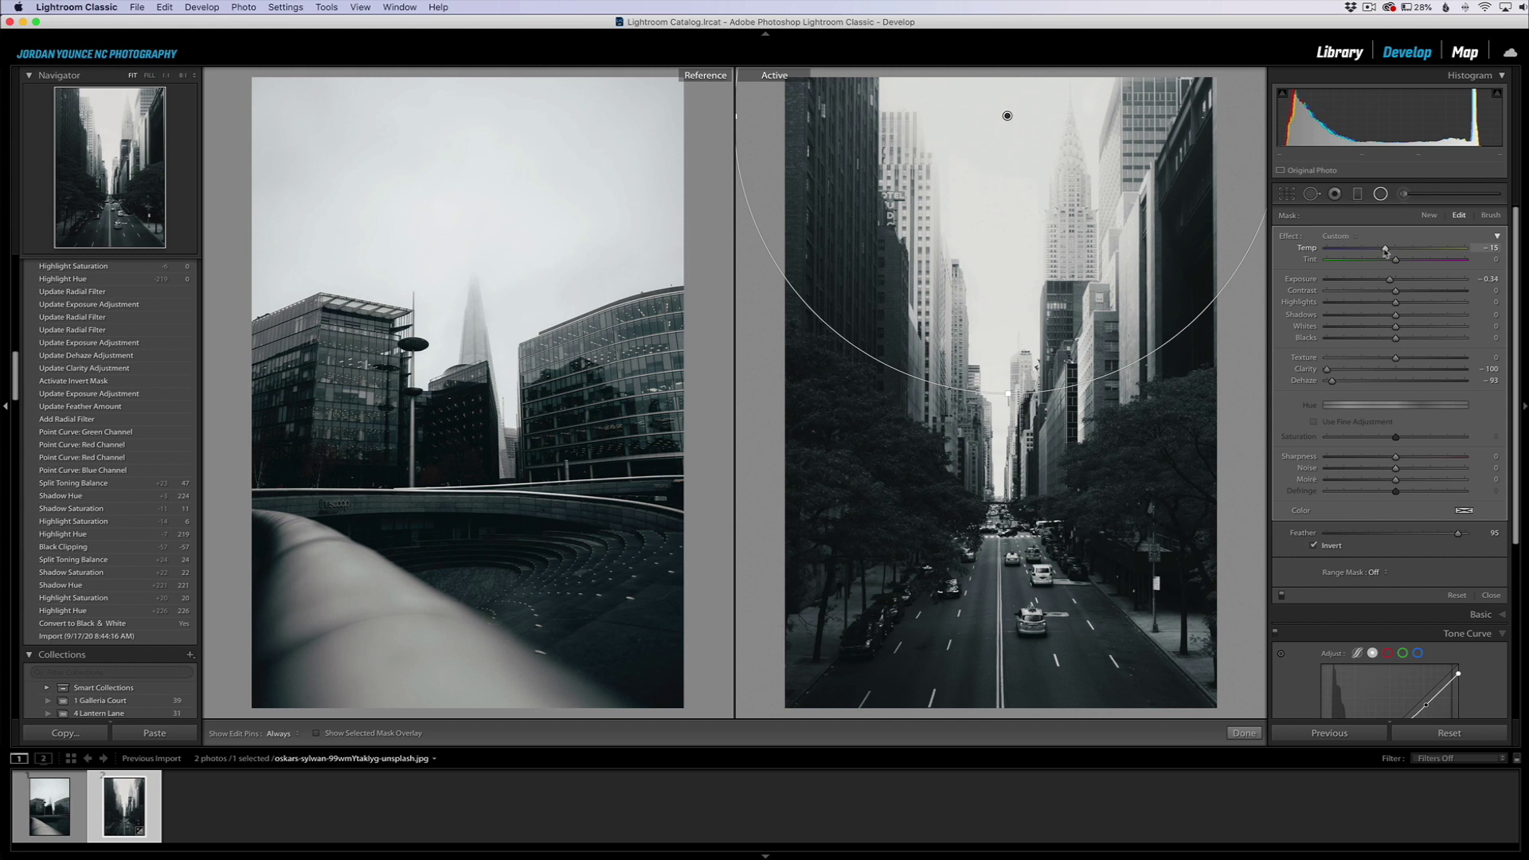
pyautogui.click(1245, 734)
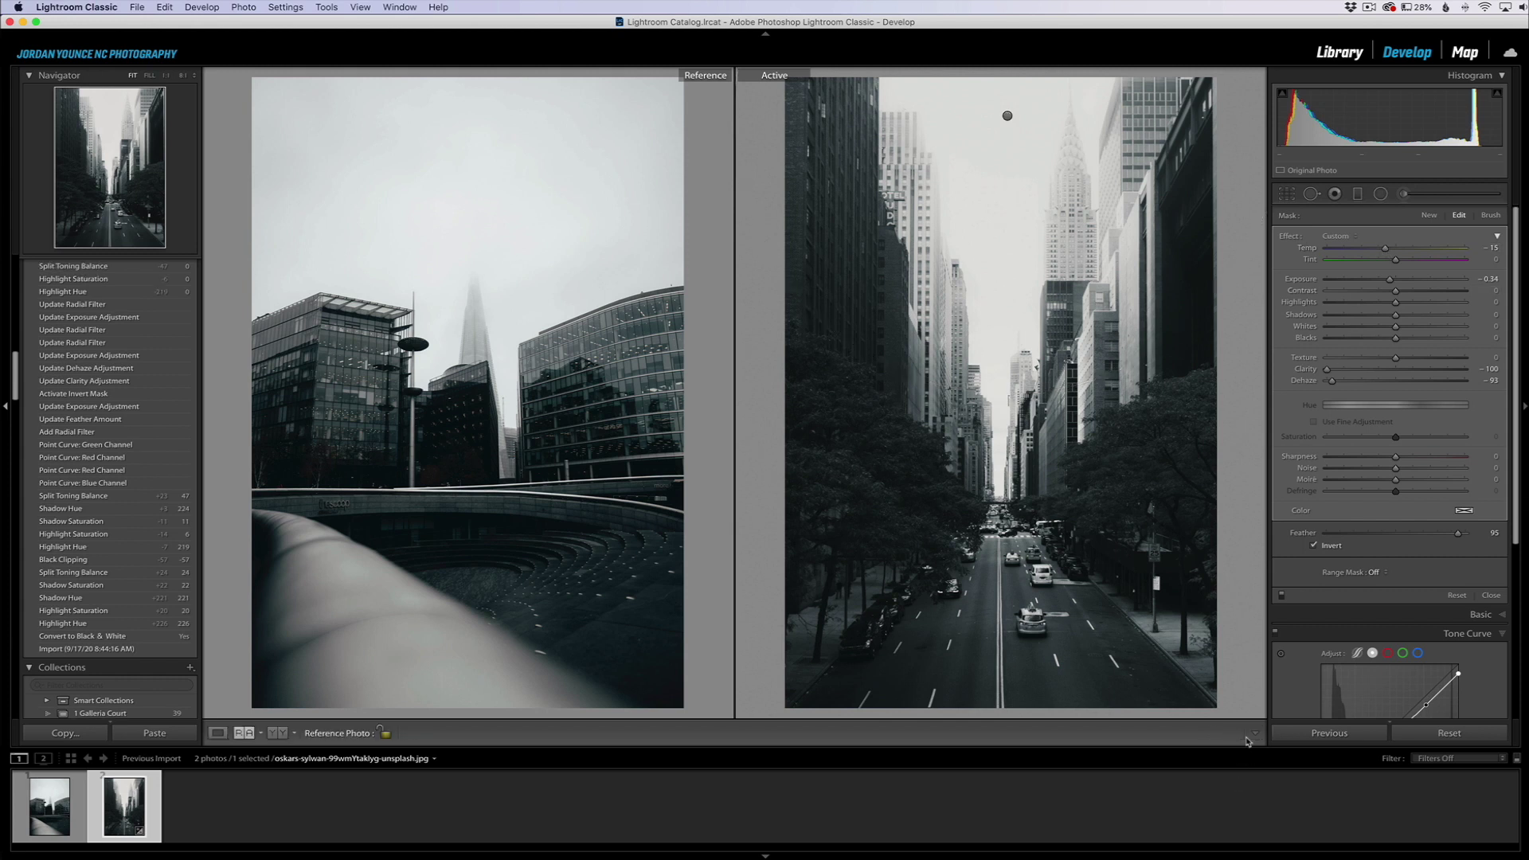